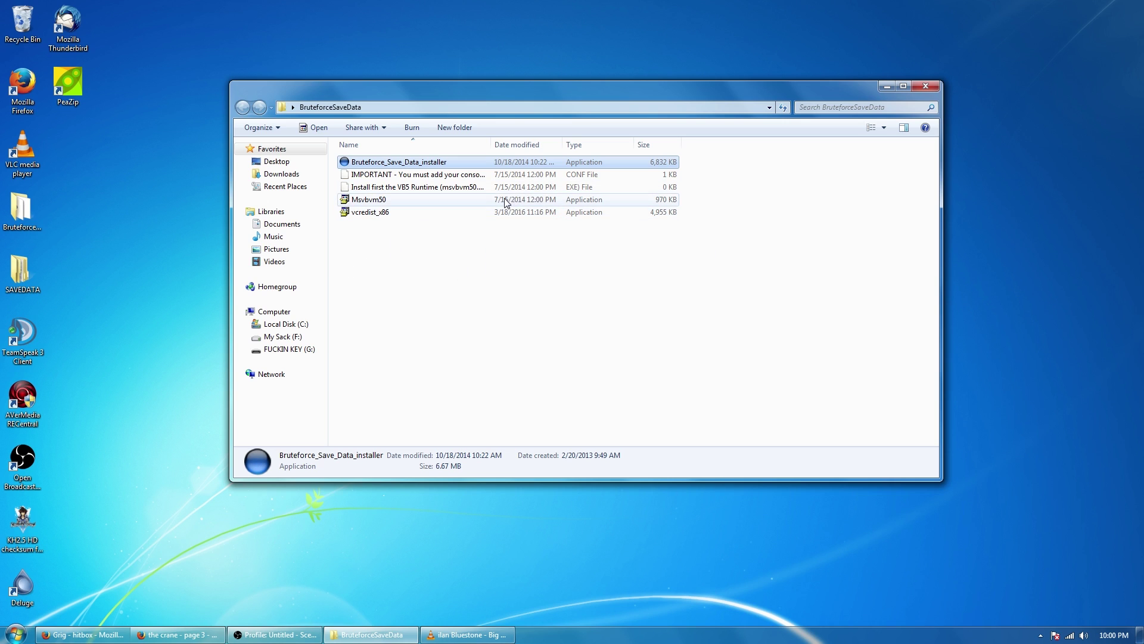
click(377, 199)
key(shift+Down)
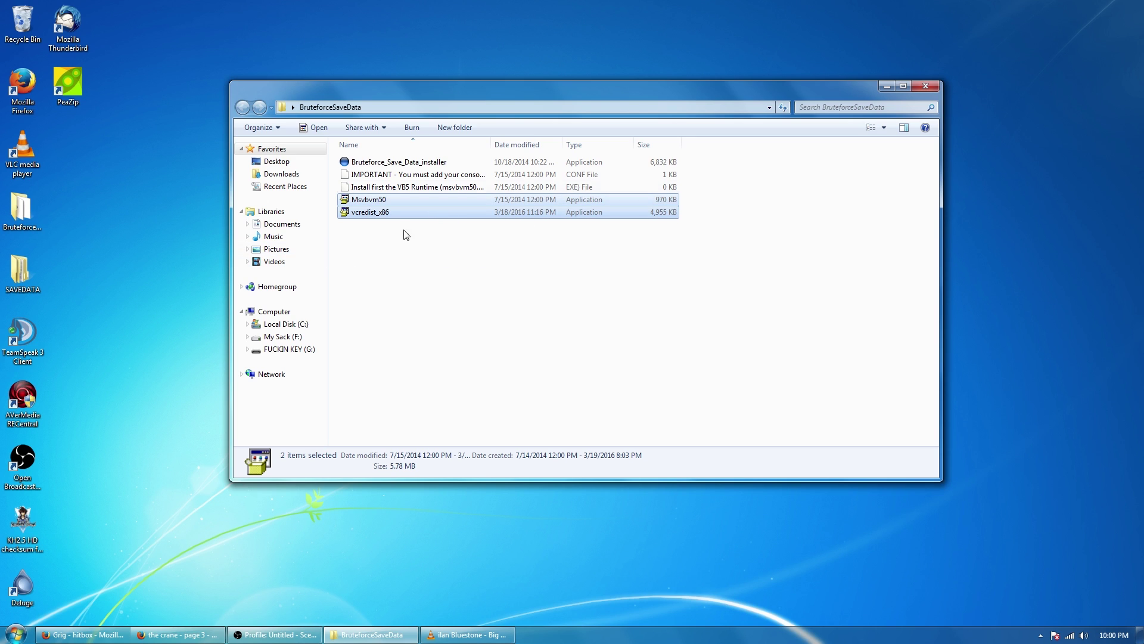
click(440, 247)
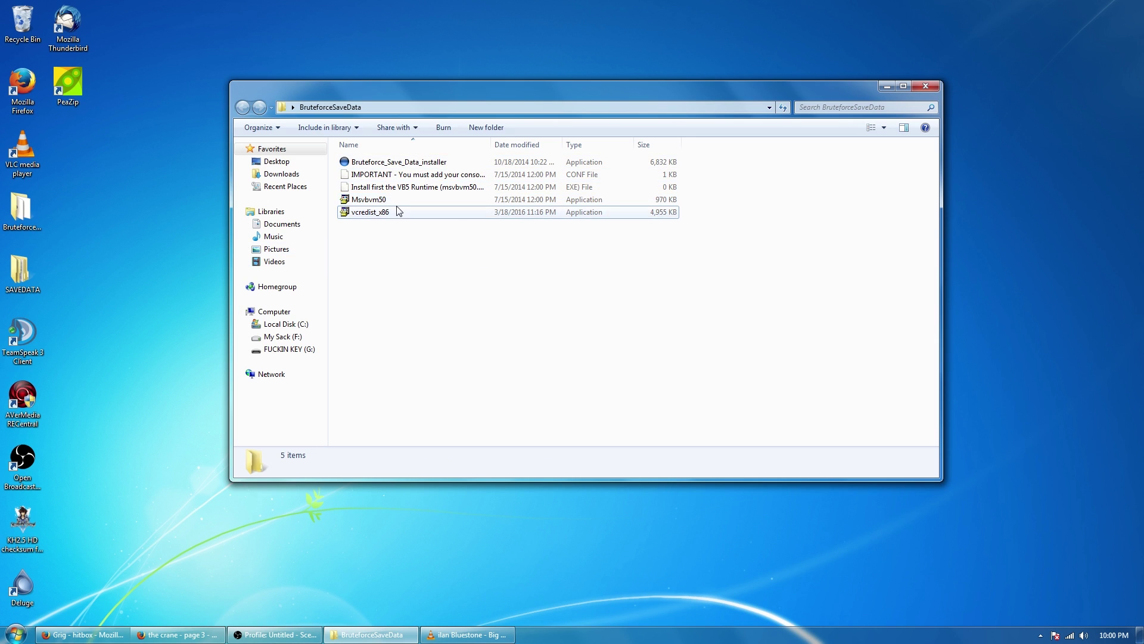
Install Bruteforce Save Data 4.7.3 from its installer into the default C:\Program Files (x86)\Bruteforce Save Data folder and finish the setup wizard
double_click(444, 169)
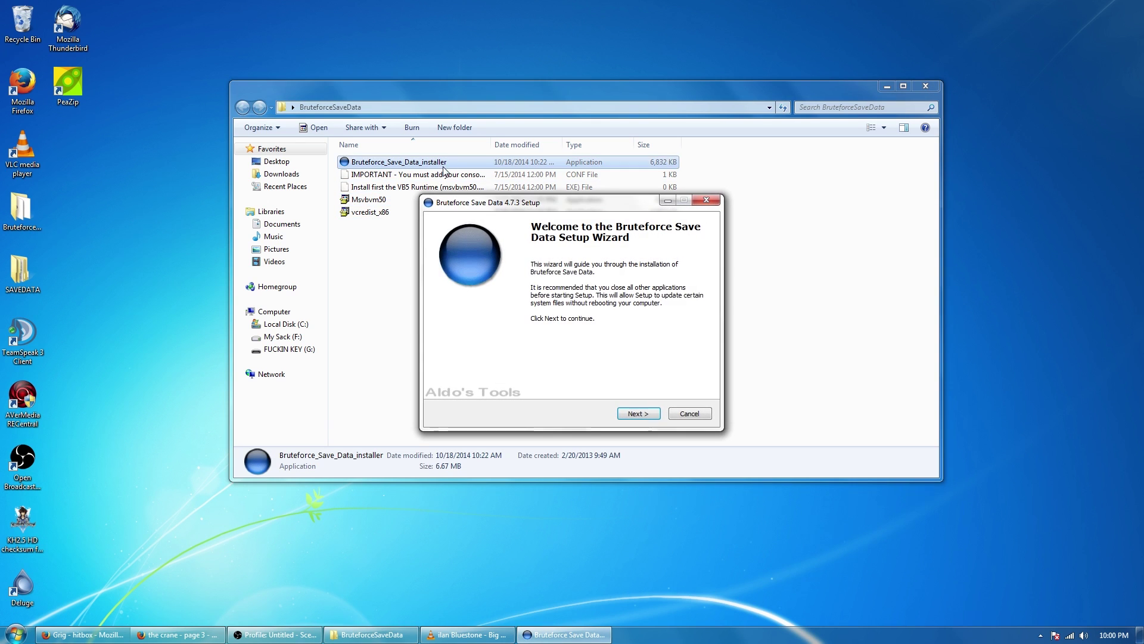
click(643, 413)
click(645, 413)
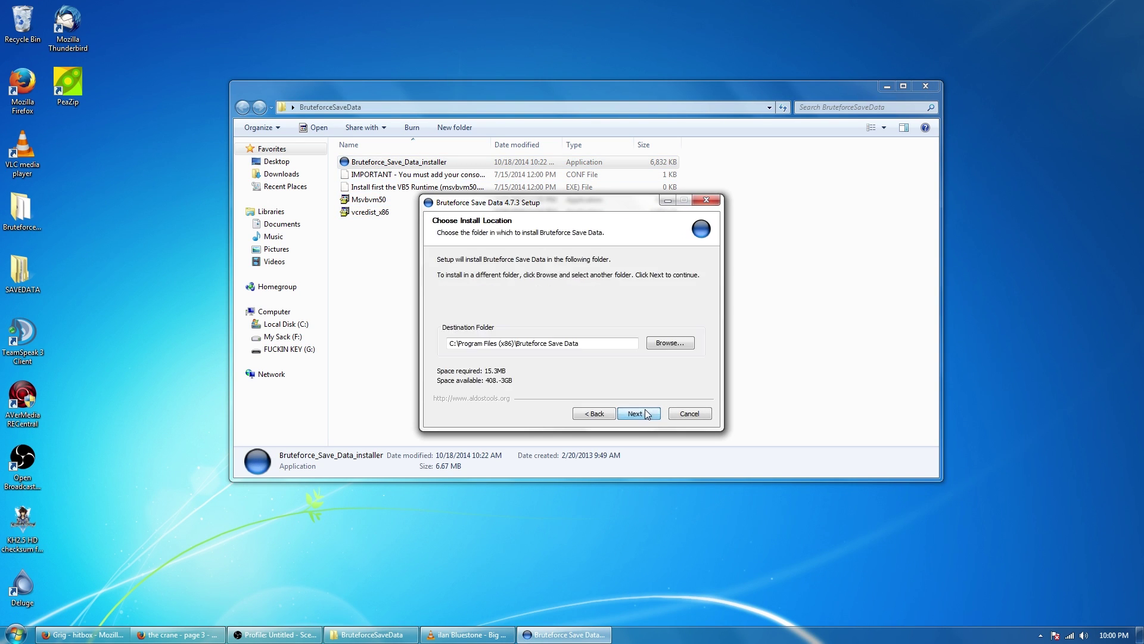
click(645, 413)
click(645, 413)
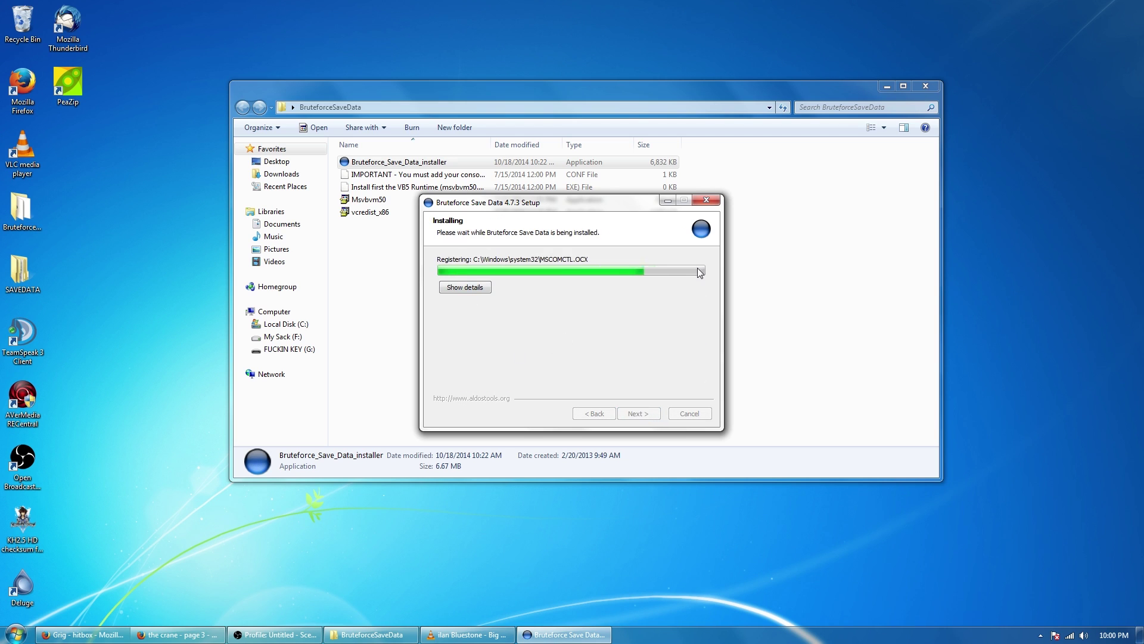
click(645, 416)
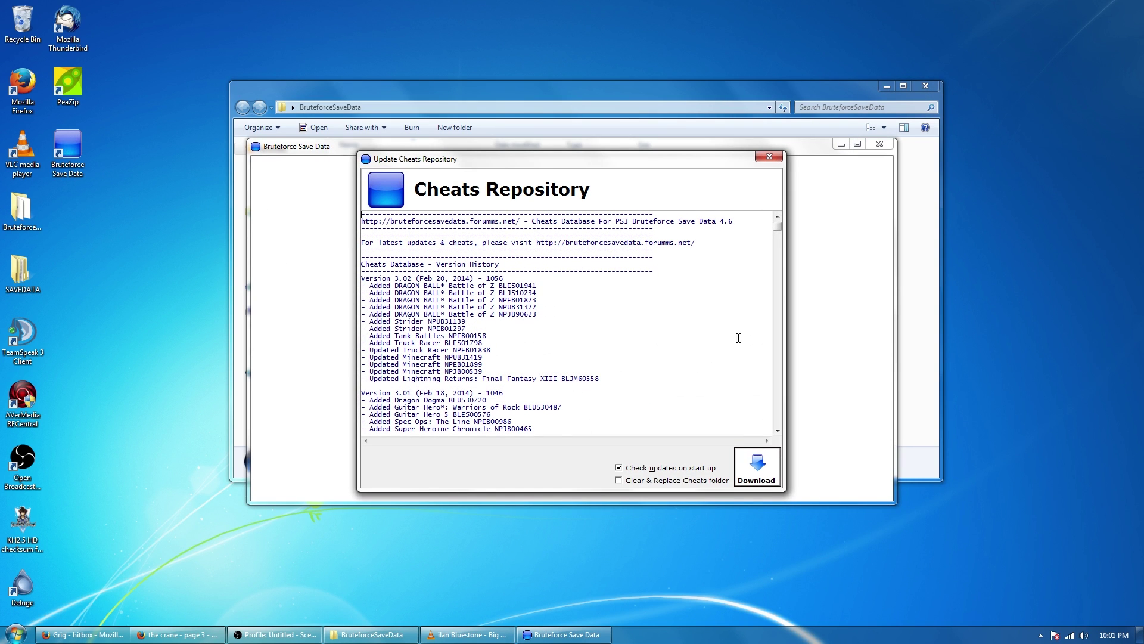
Turn off the start-up update check, download the cheats repository update and close the repository window
click(620, 469)
click(758, 471)
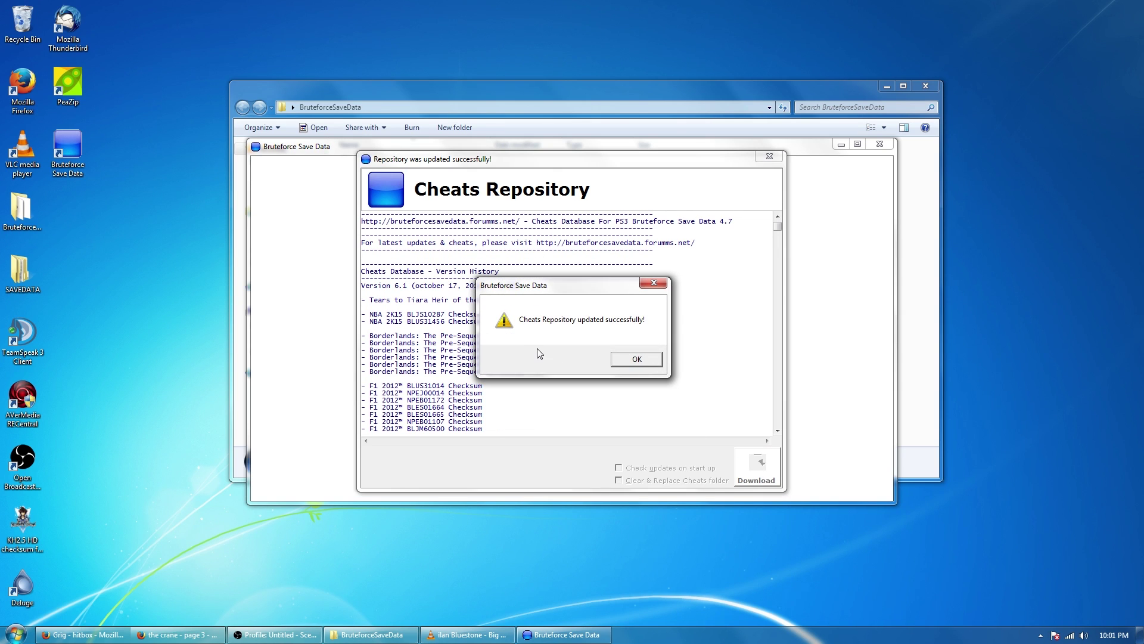
click(650, 359)
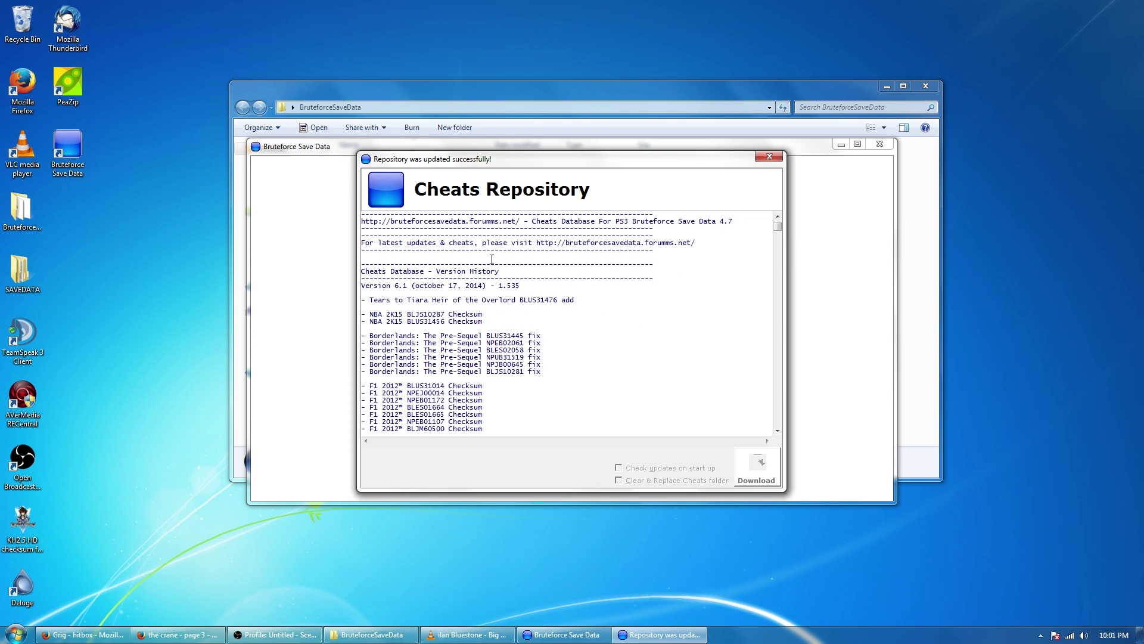
click(764, 155)
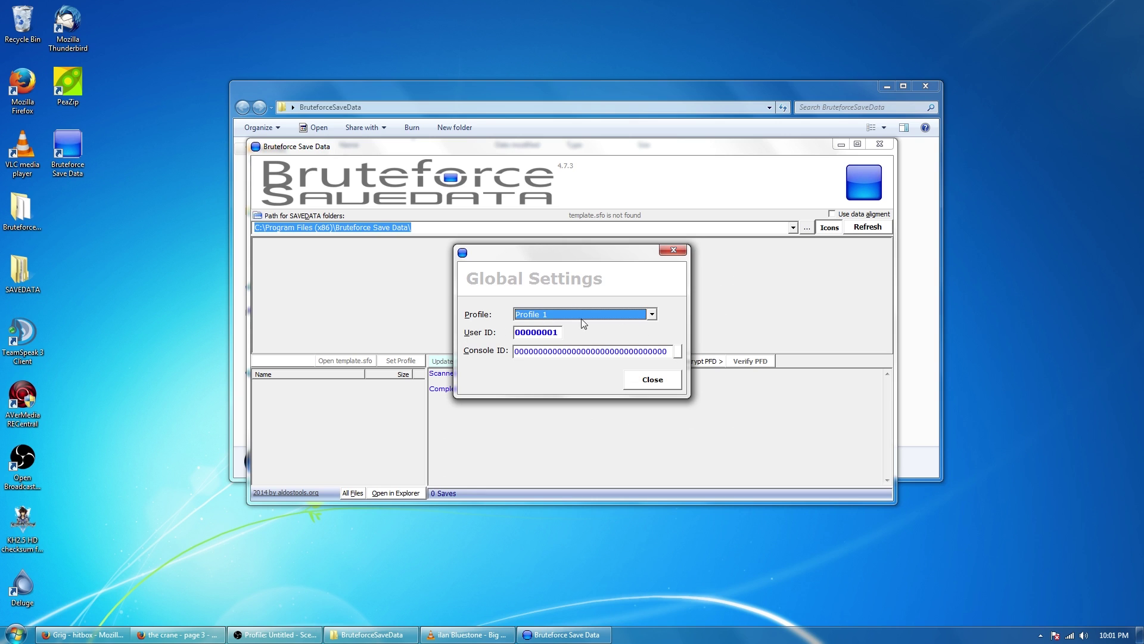
Keep the default global settings, agree to configure template.sfo and browse to the computer's drive list in the PARAM.SFO file dialog
click(660, 388)
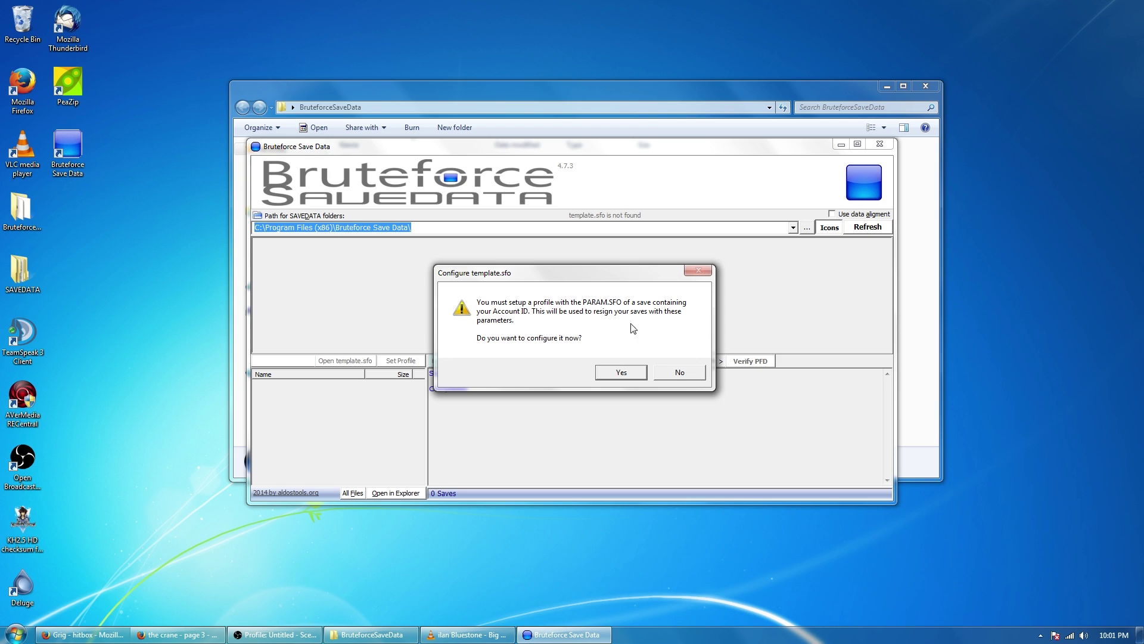
click(615, 373)
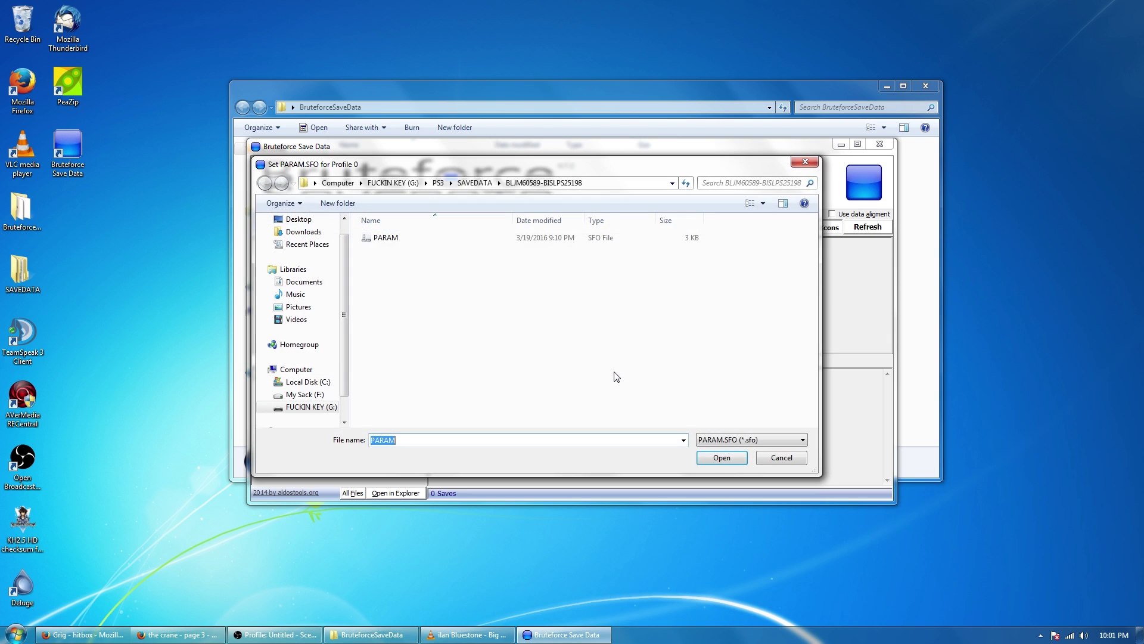
click(375, 185)
click(337, 182)
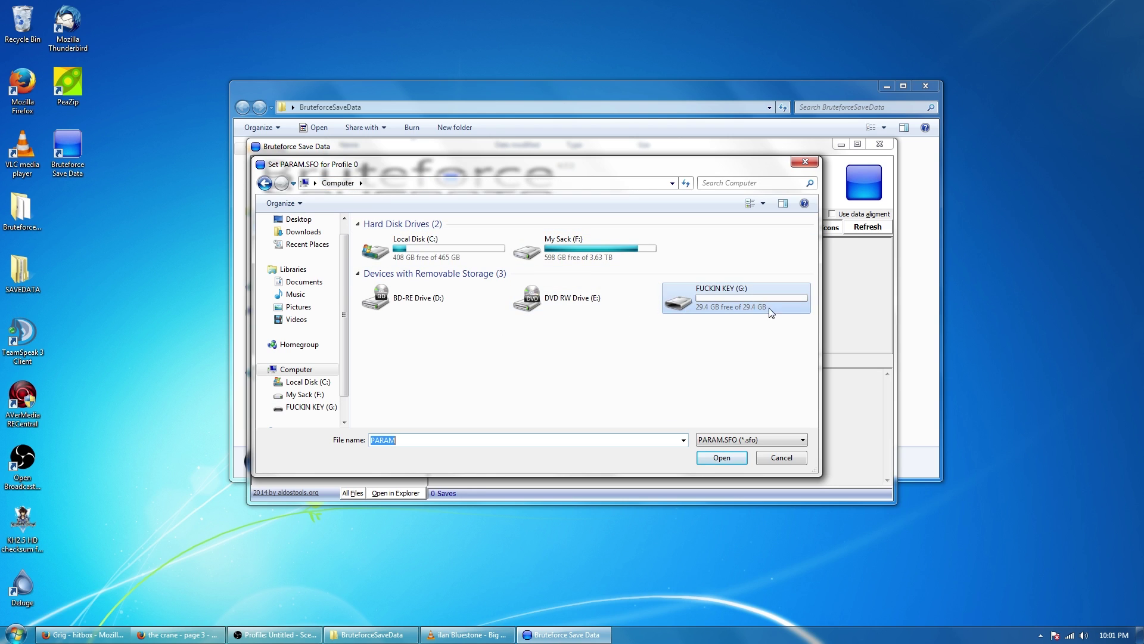
Check the file system in the properties of the removable drive G:
click(720, 299)
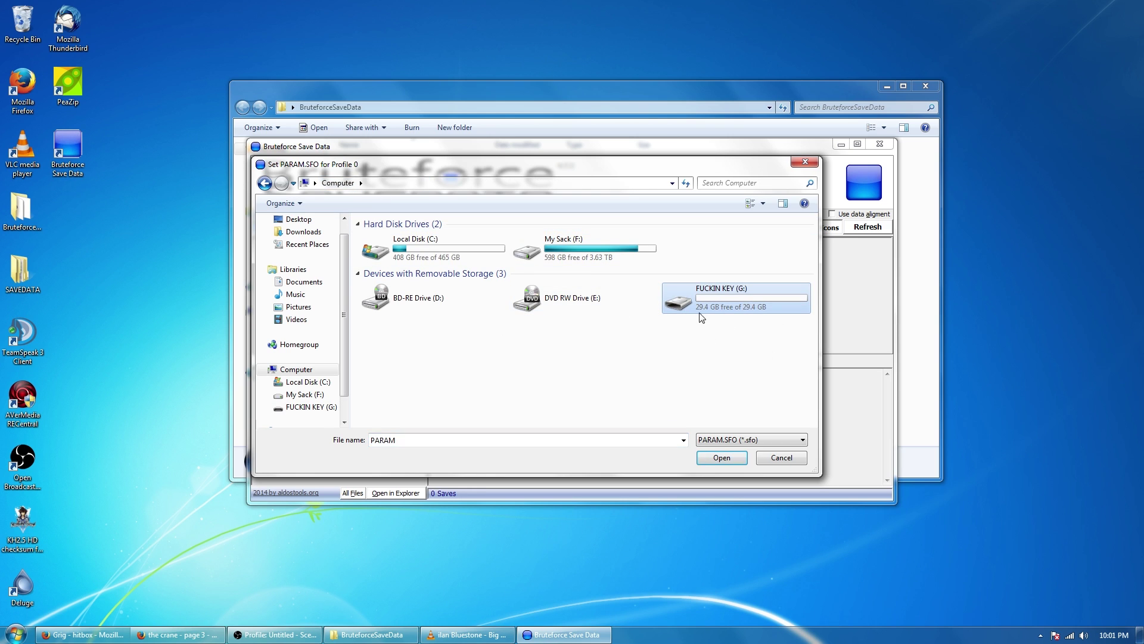
right_click(715, 307)
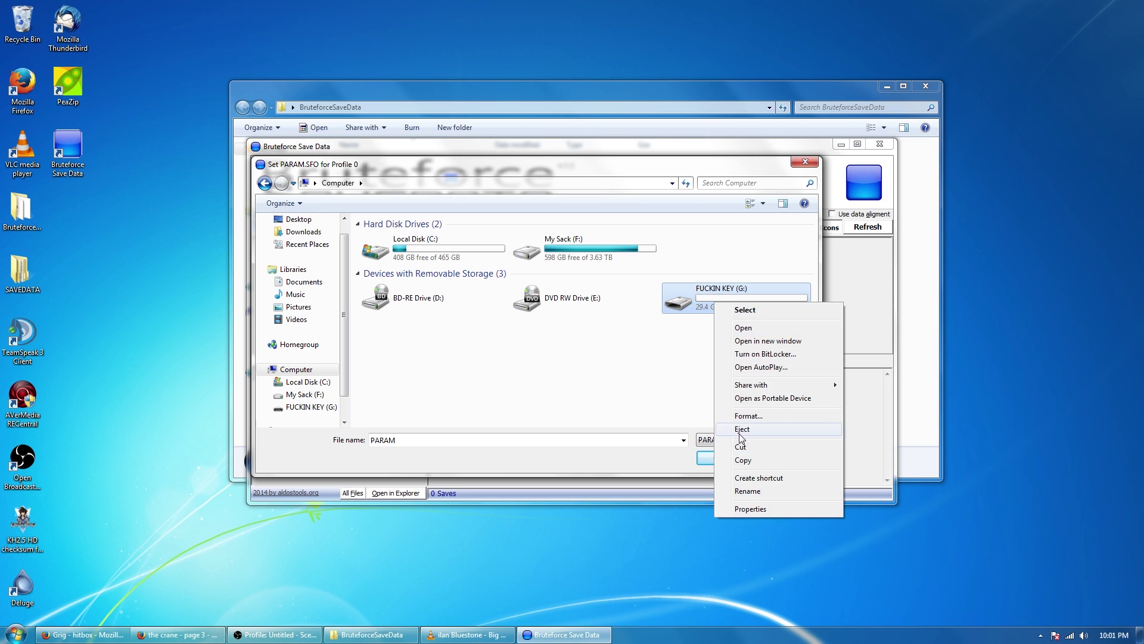
click(757, 512)
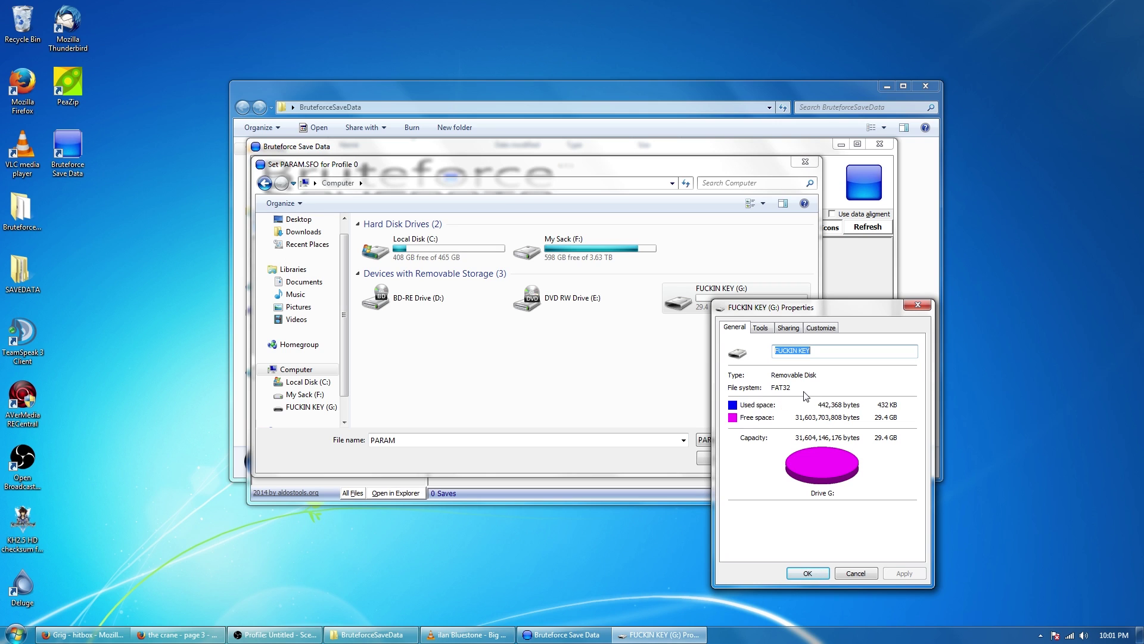
click(808, 572)
Load PARAM.SFO from G:\PS3\SAVEDATA\BLJM60589-BISLPS25198 for Profile 0 and give the profile a friendly name
double_click(713, 312)
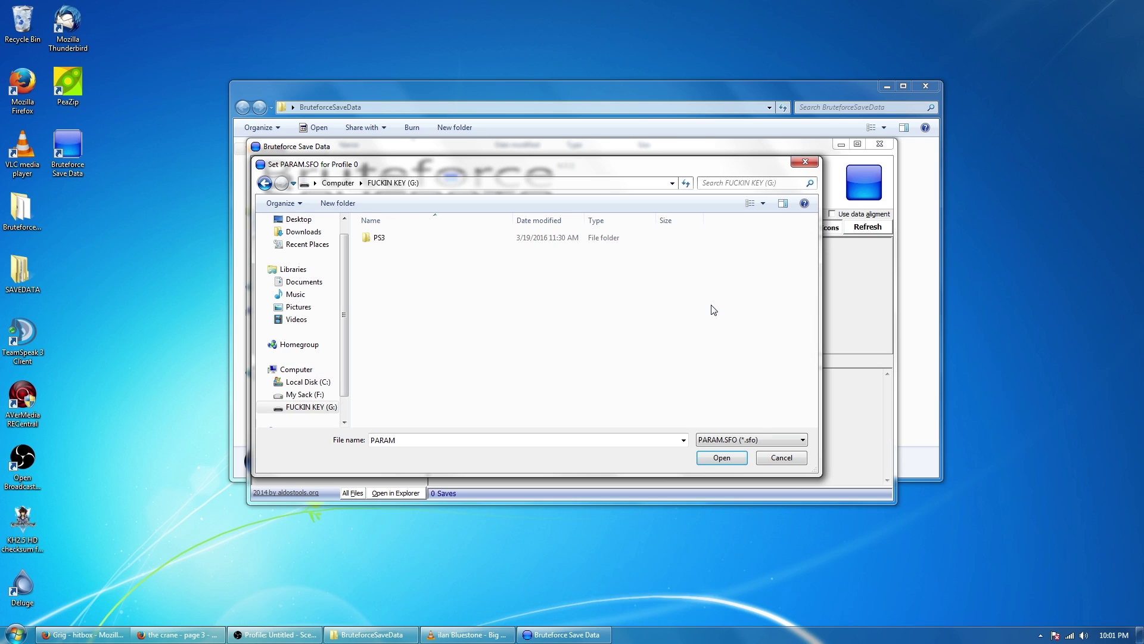
click(395, 239)
key(Return)
key(Return)
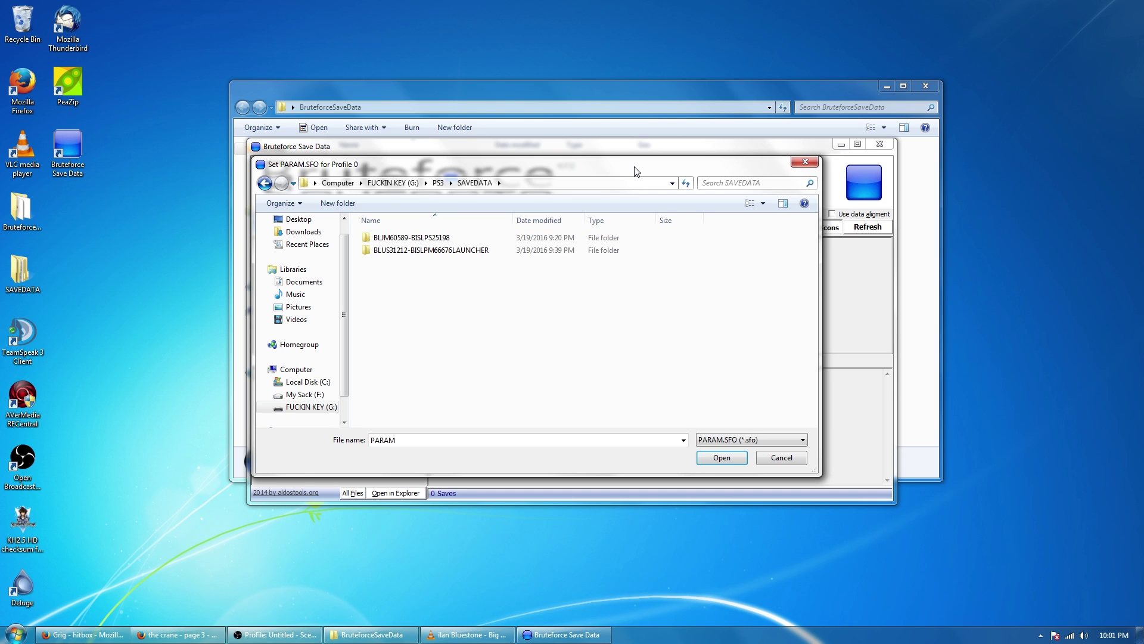
key(Down)
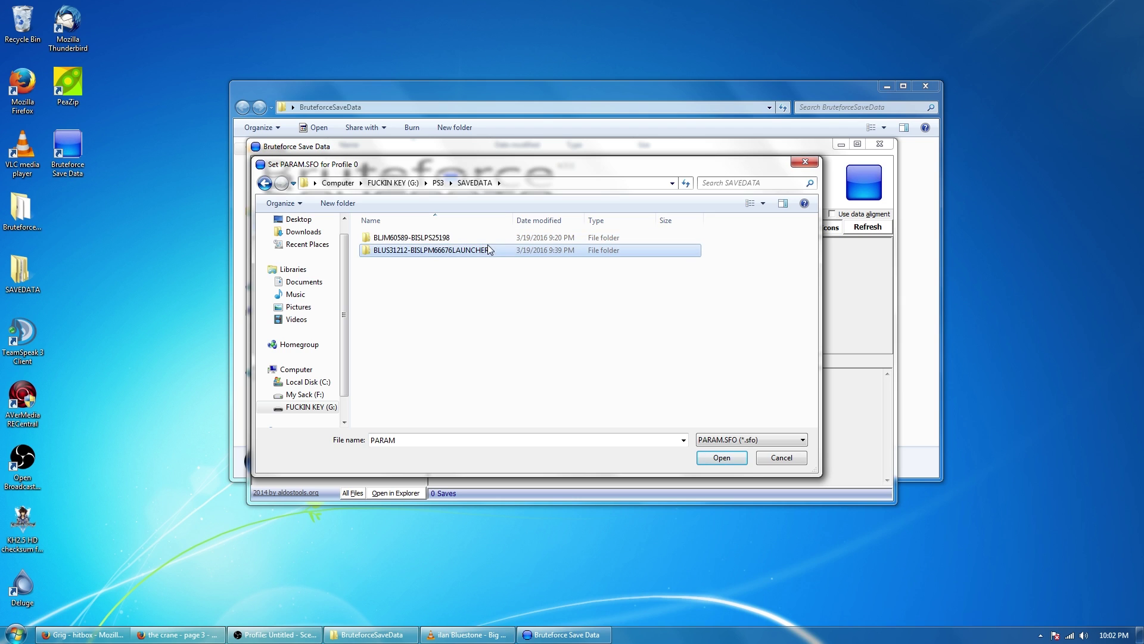
key(Return)
click(456, 242)
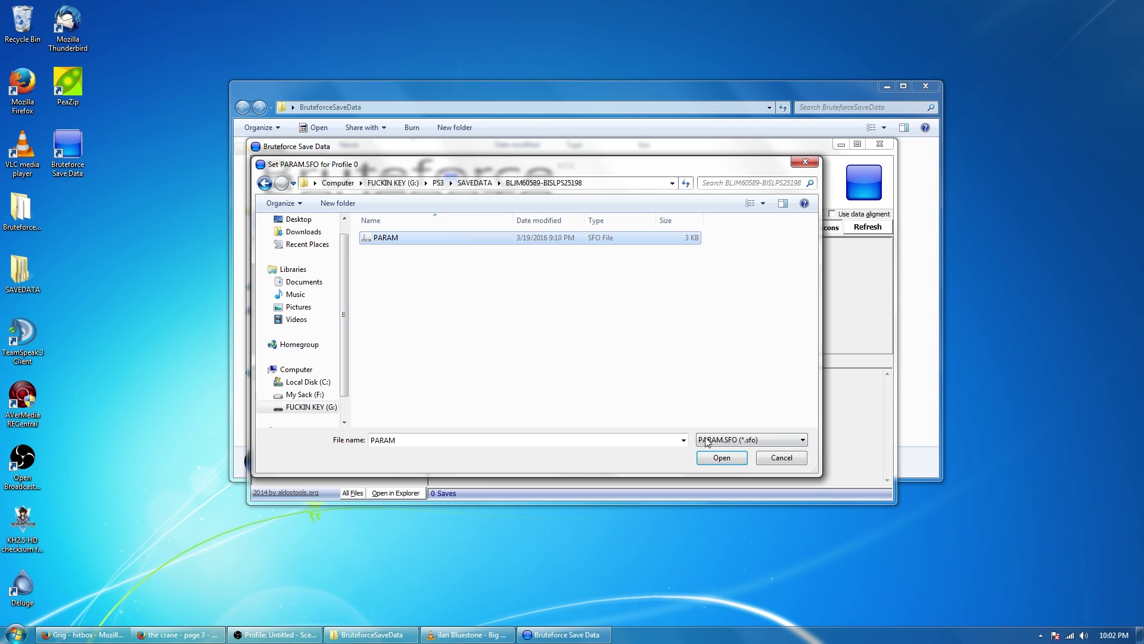
click(732, 460)
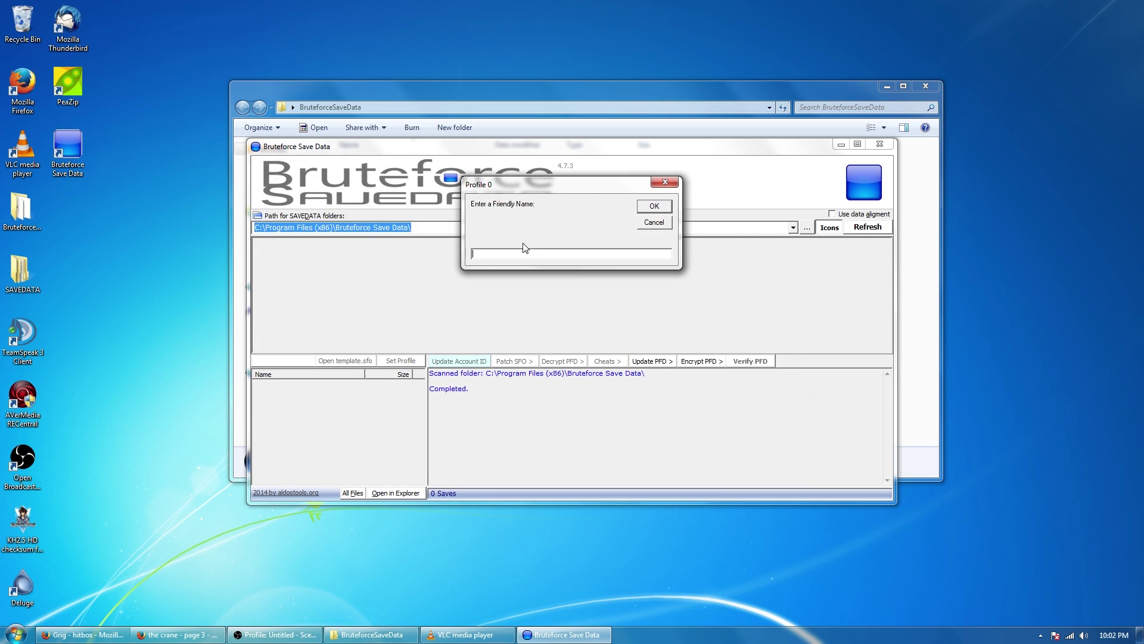
text(NIGGEWR)
click(654, 206)
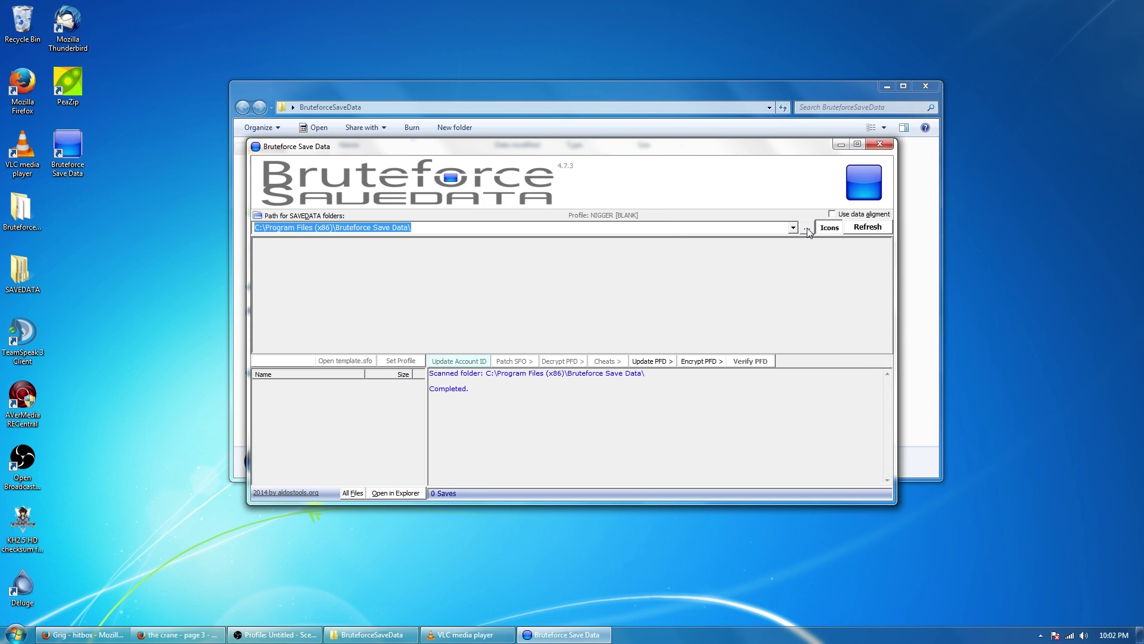
Change the saves display from icons to a detailed list and set the SAVEDATA path to the removable drive G:\
click(828, 230)
click(871, 230)
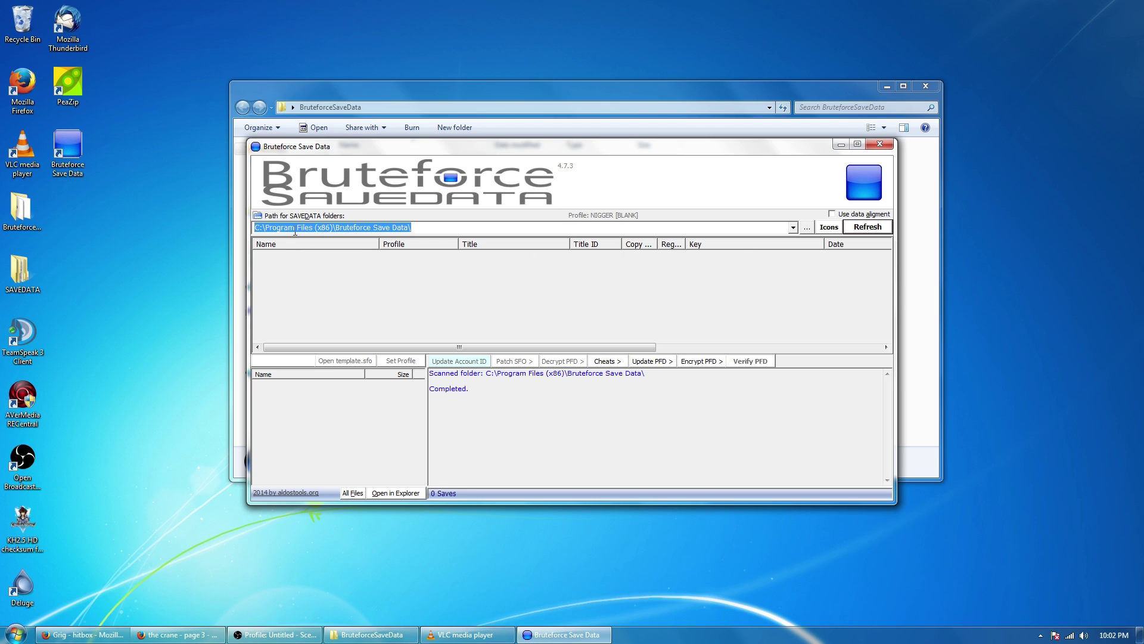
click(806, 228)
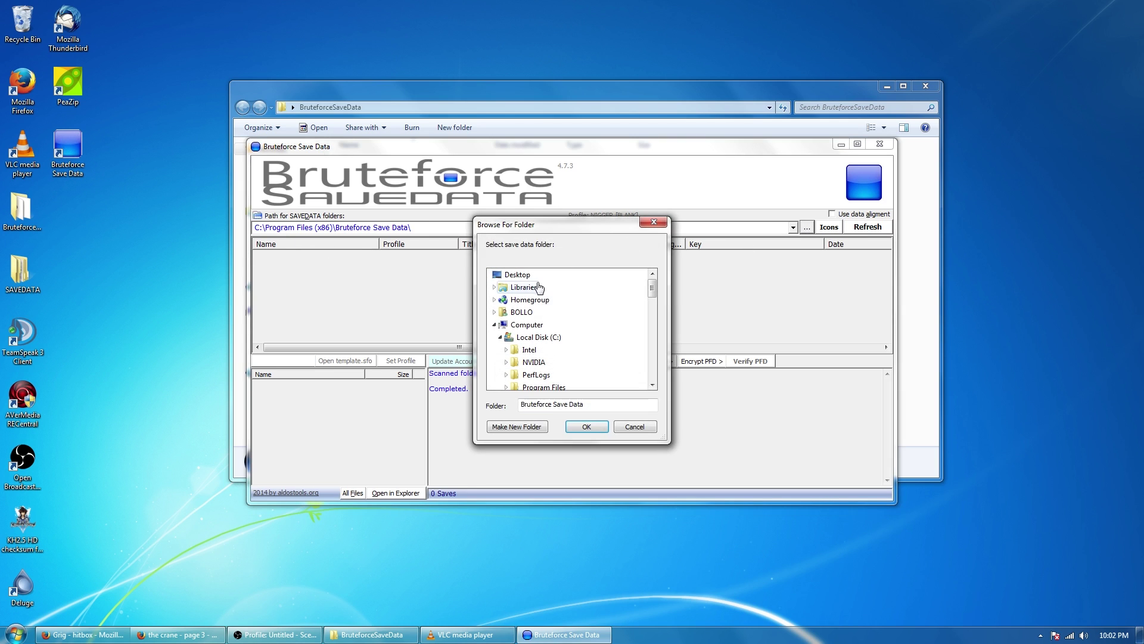
click(583, 350)
scroll(581, 357, down, 6)
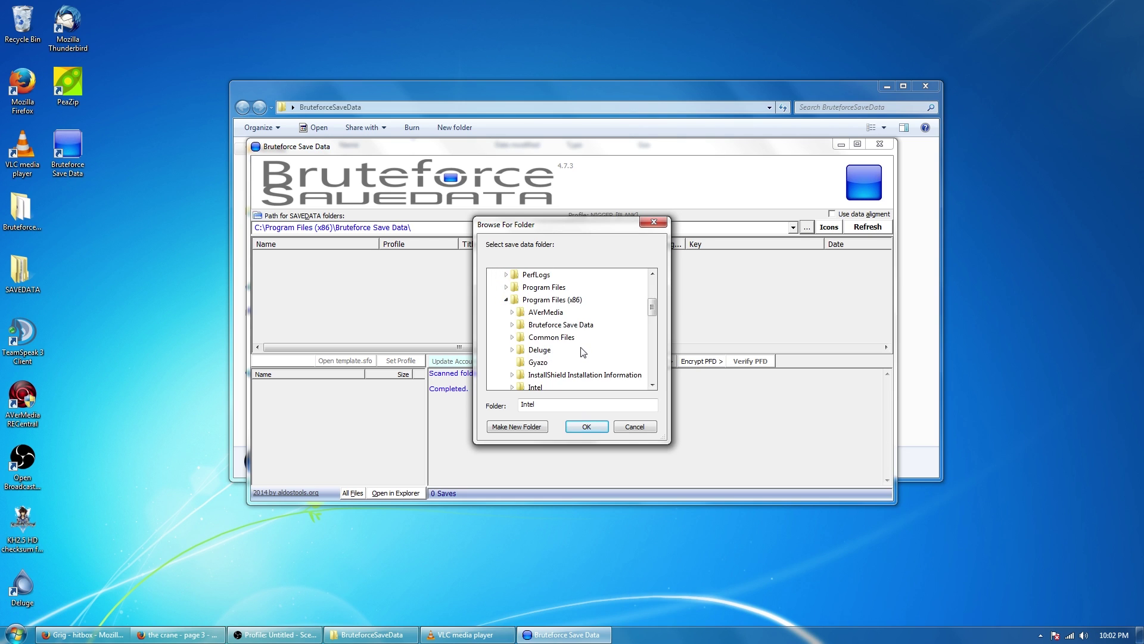
scroll(578, 360, down, 10)
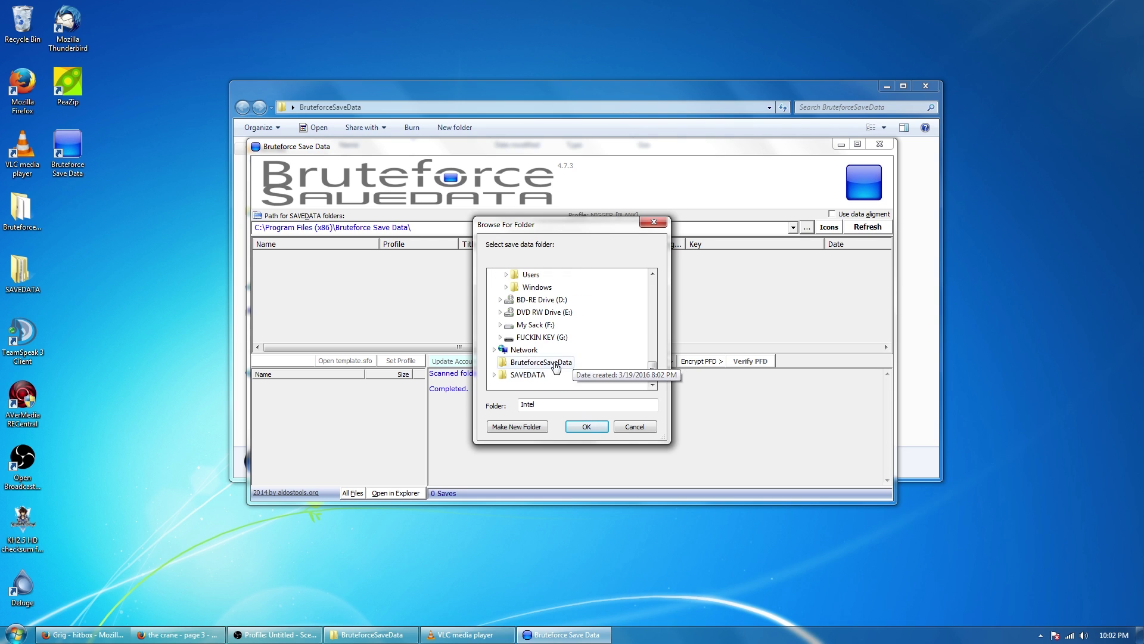
click(542, 351)
click(586, 427)
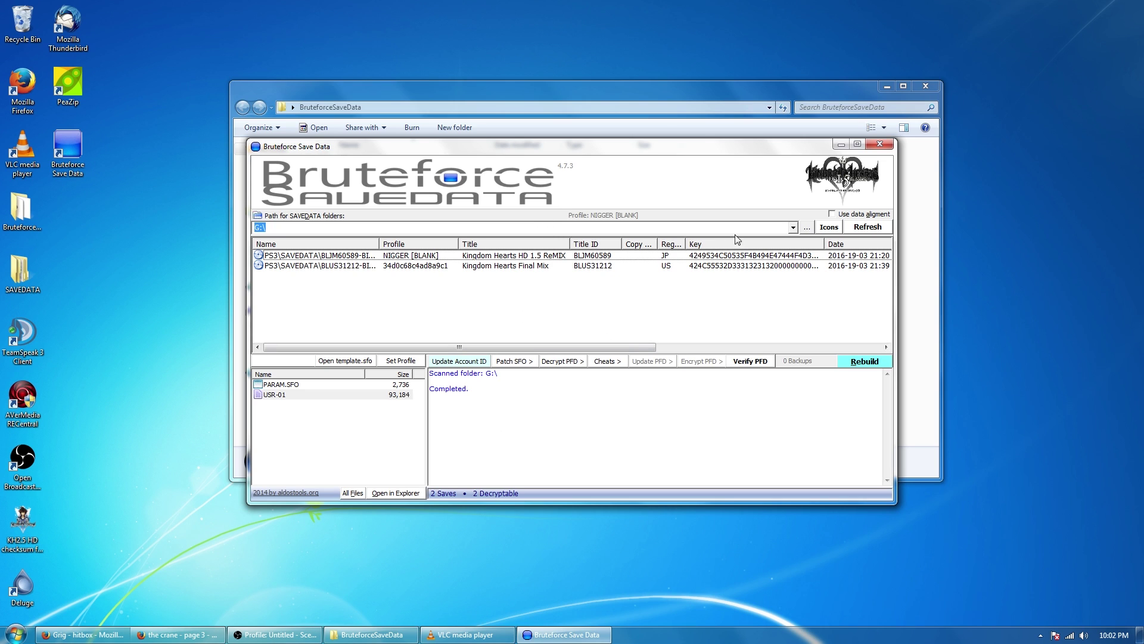
Widen the Bruteforce Save Data window until the PARAMS column shows and move the window so it fits on the desktop
drag(628, 346, 601, 356)
drag(894, 495, 1077, 492)
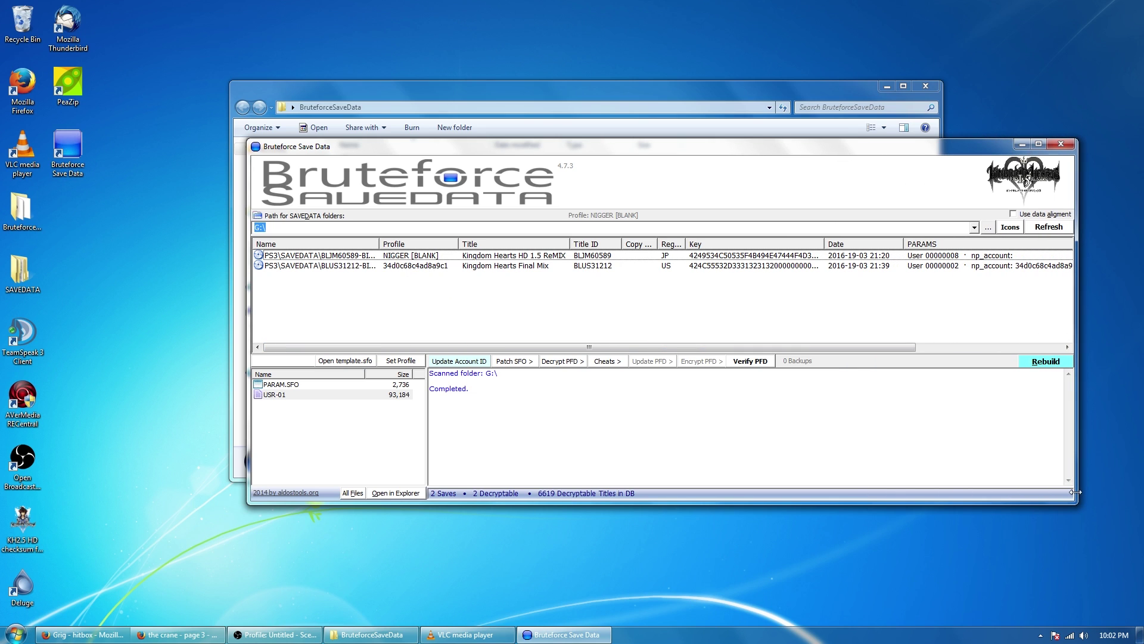
drag(608, 152, 457, 152)
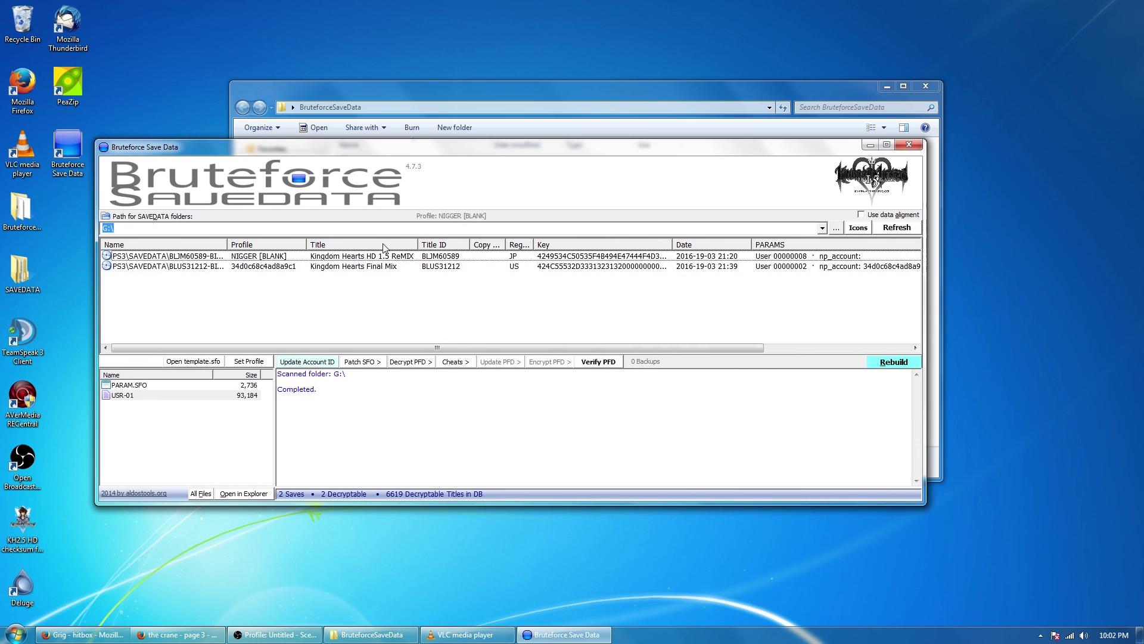
Compare the account and PARAMS details of the BLJM60589 and BLUS31212 Kingdom Hearts saves
click(212, 266)
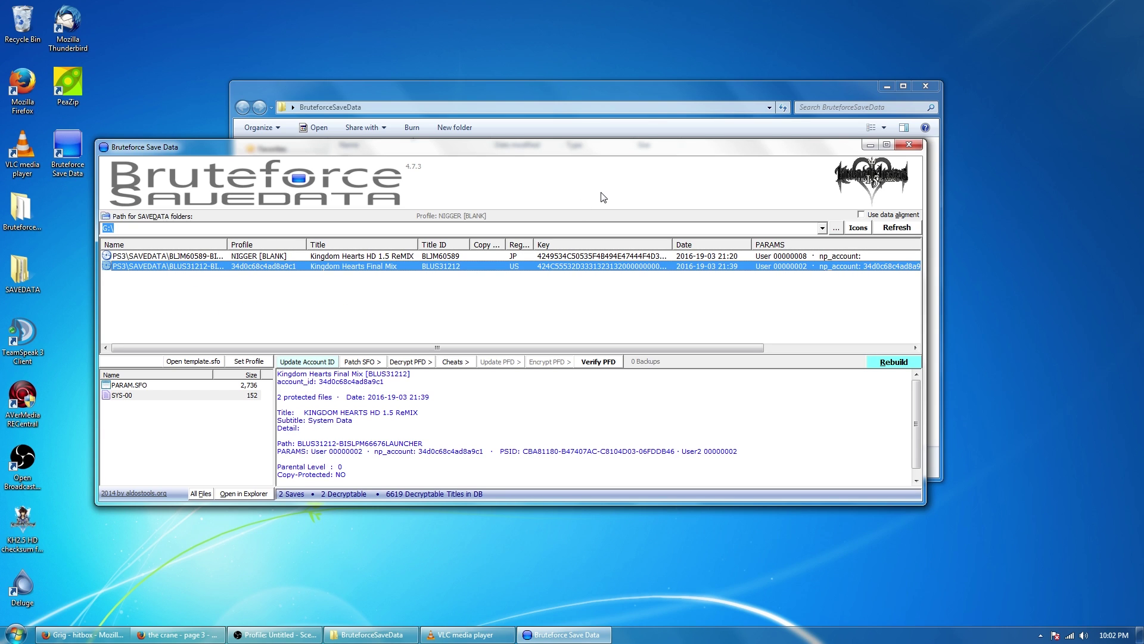
key(Up)
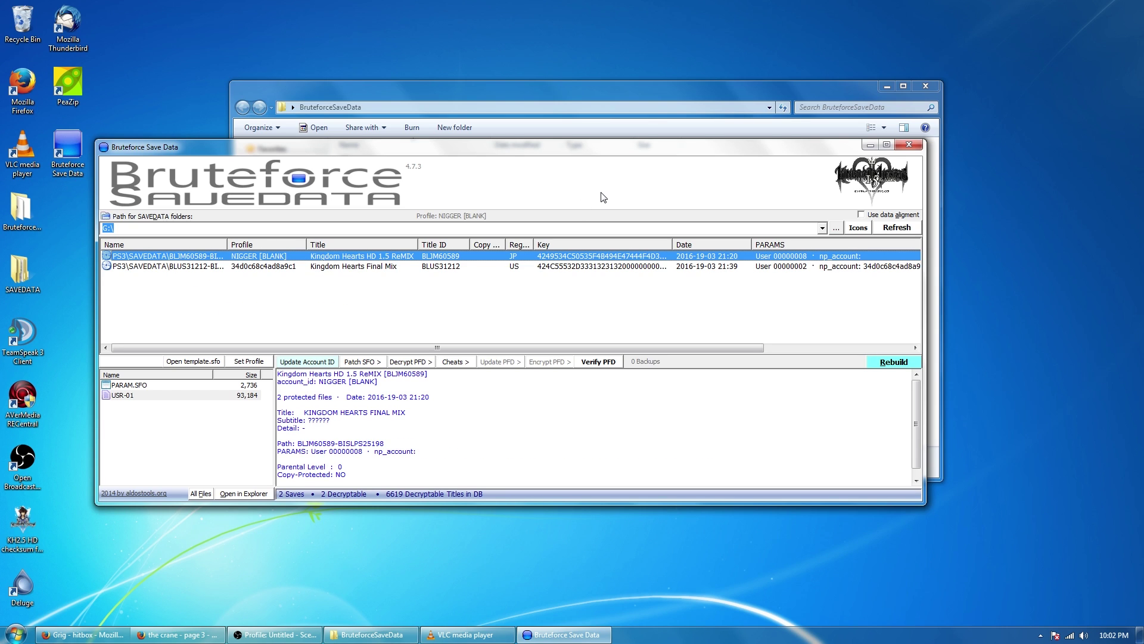
key(Down)
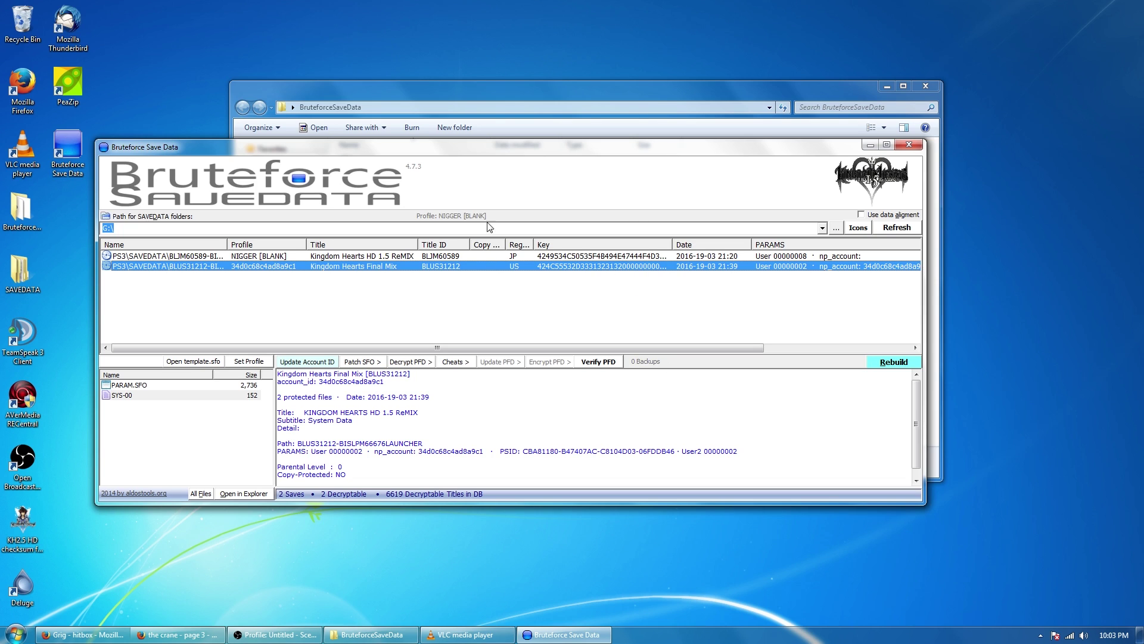
drag(554, 348, 637, 352)
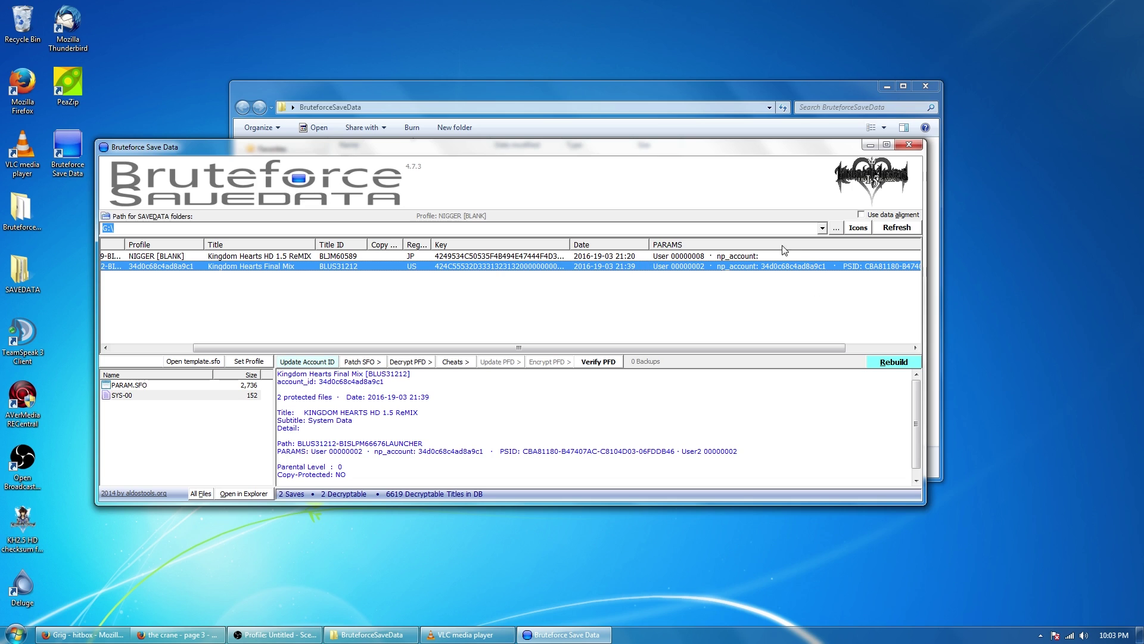
click(750, 256)
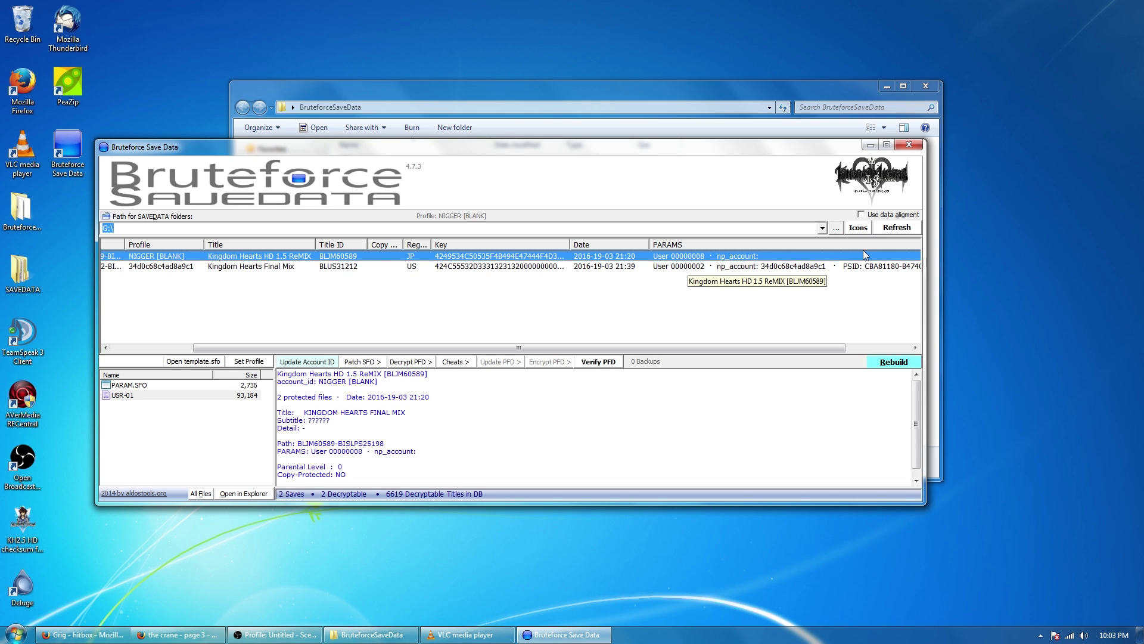
key(Down)
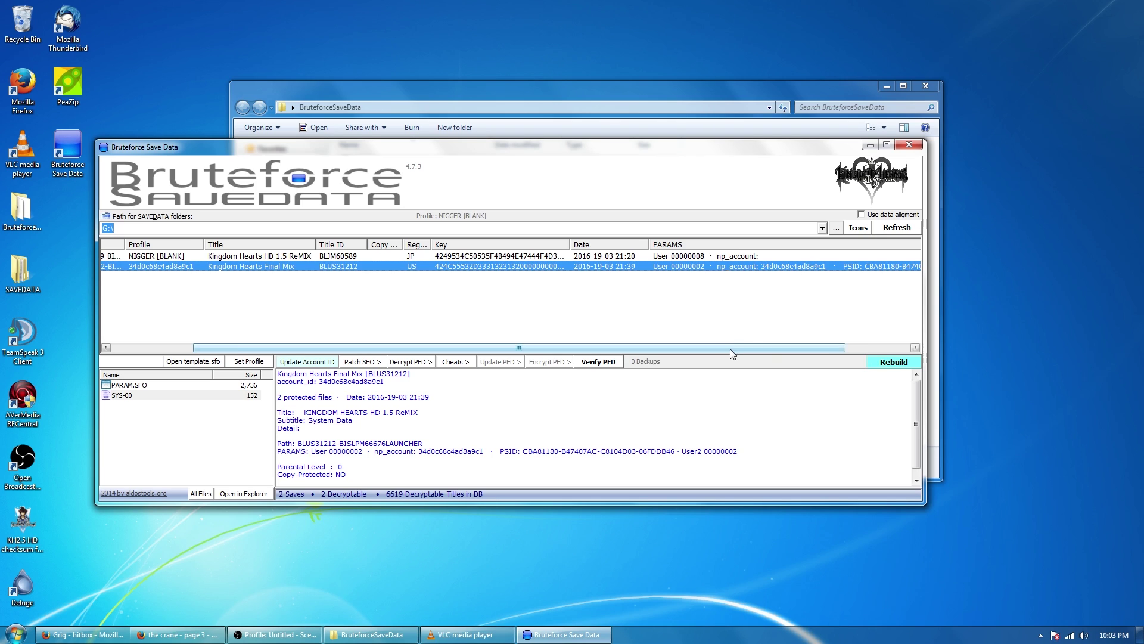
drag(731, 348, 775, 334)
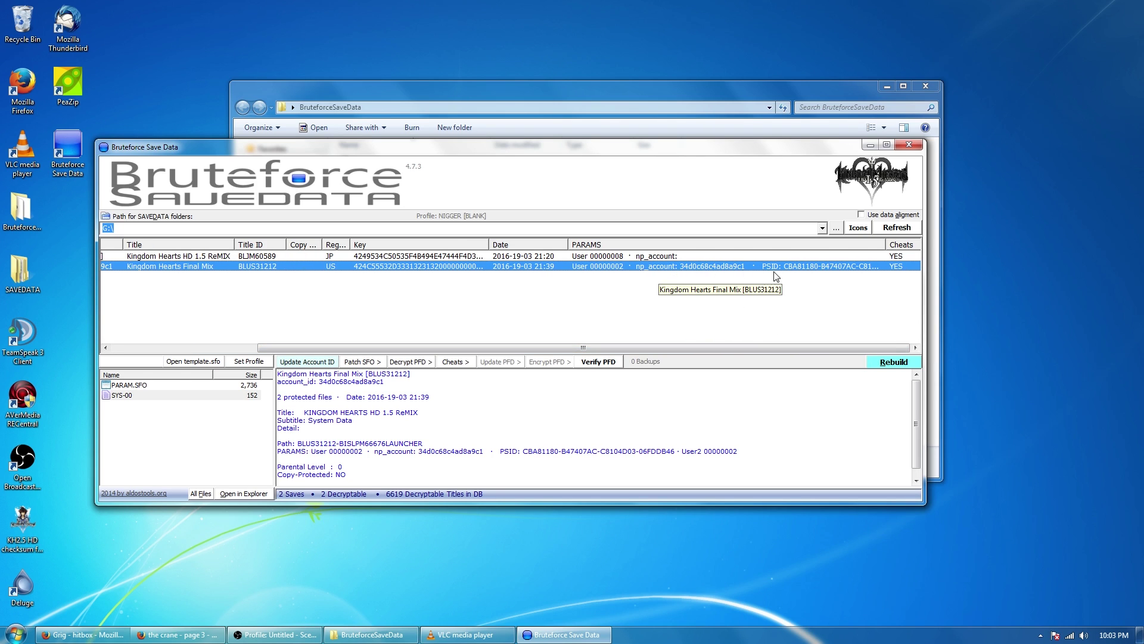
Widen the PARAMS column and the Bruteforce Save Data window until the full PARAMS entry of the BLUS31212 save fits
drag(886, 246, 905, 248)
drag(835, 346, 850, 346)
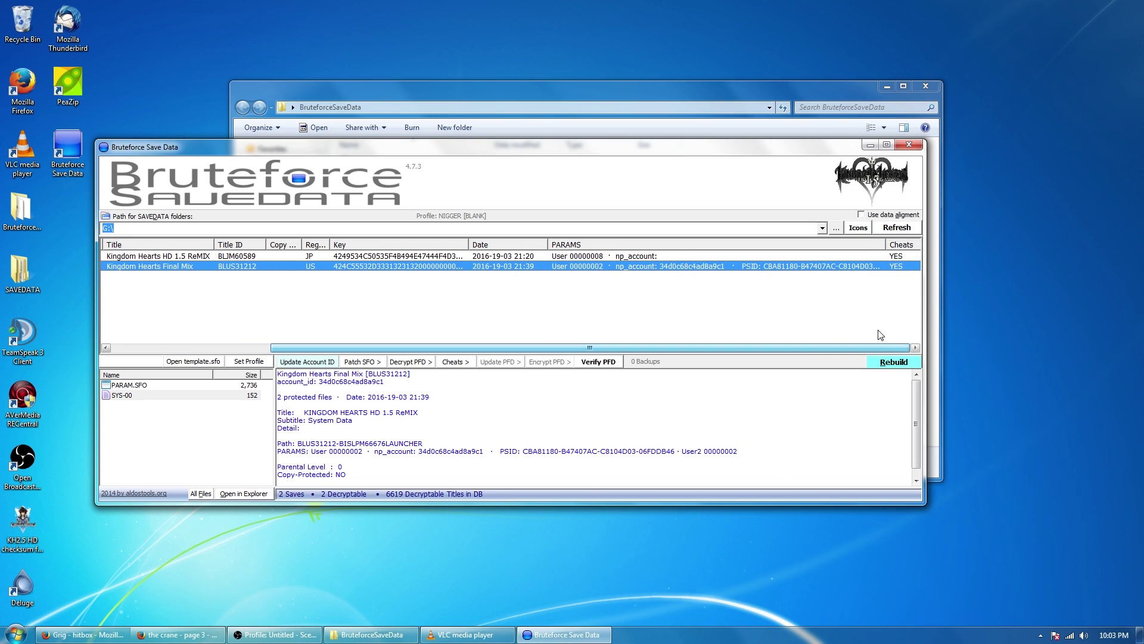
drag(885, 247, 925, 279)
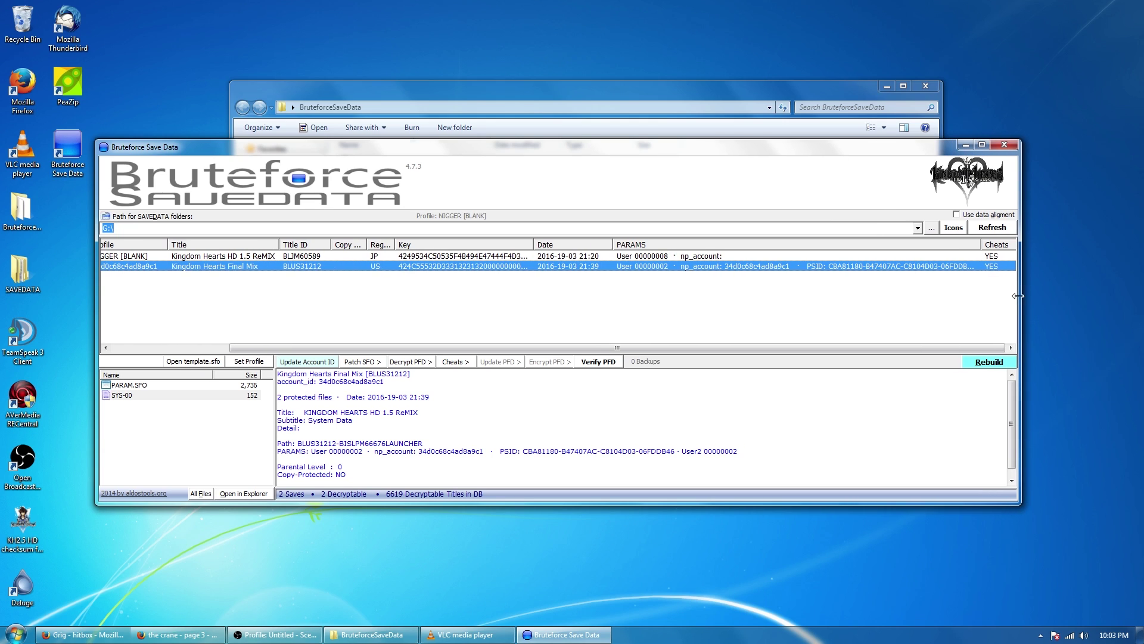
drag(981, 244, 1006, 248)
drag(951, 345, 969, 346)
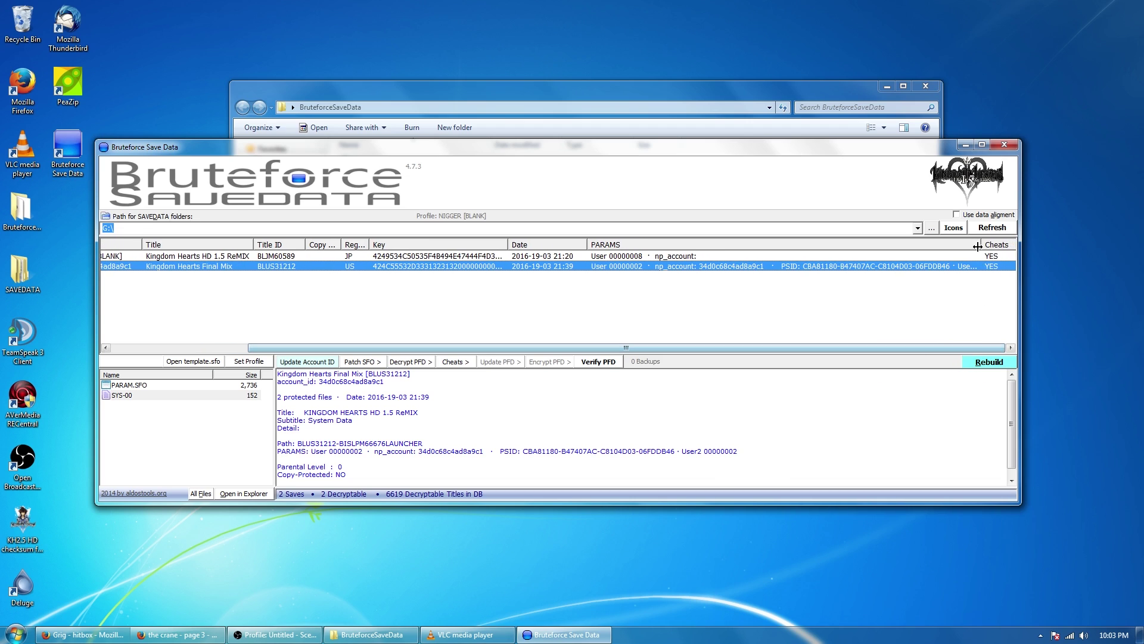
drag(981, 245, 1011, 262)
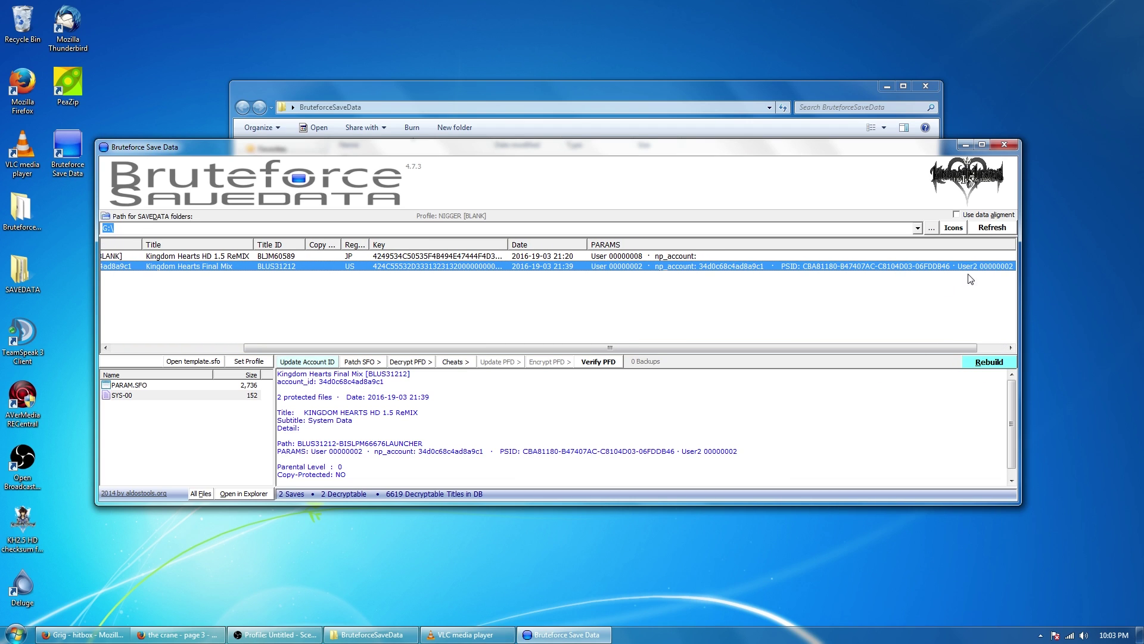
drag(814, 345, 417, 334)
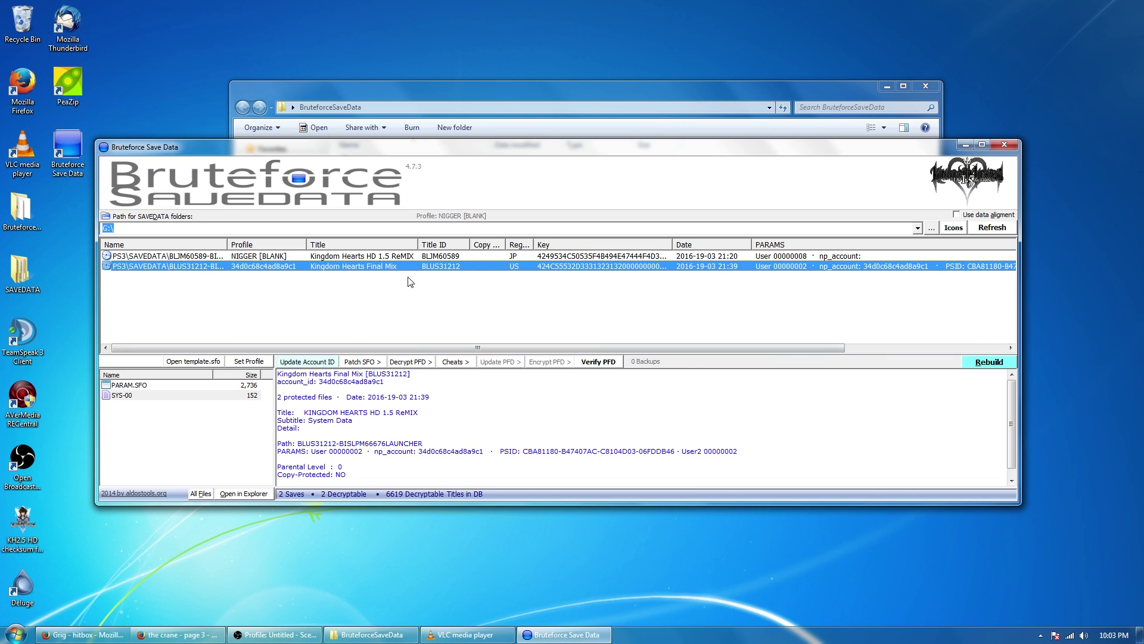
Decrypt the USR-01 file of the Japanese Kingdom Hearts HD 1.5 ReMIX save (BLJM60589)
click(473, 257)
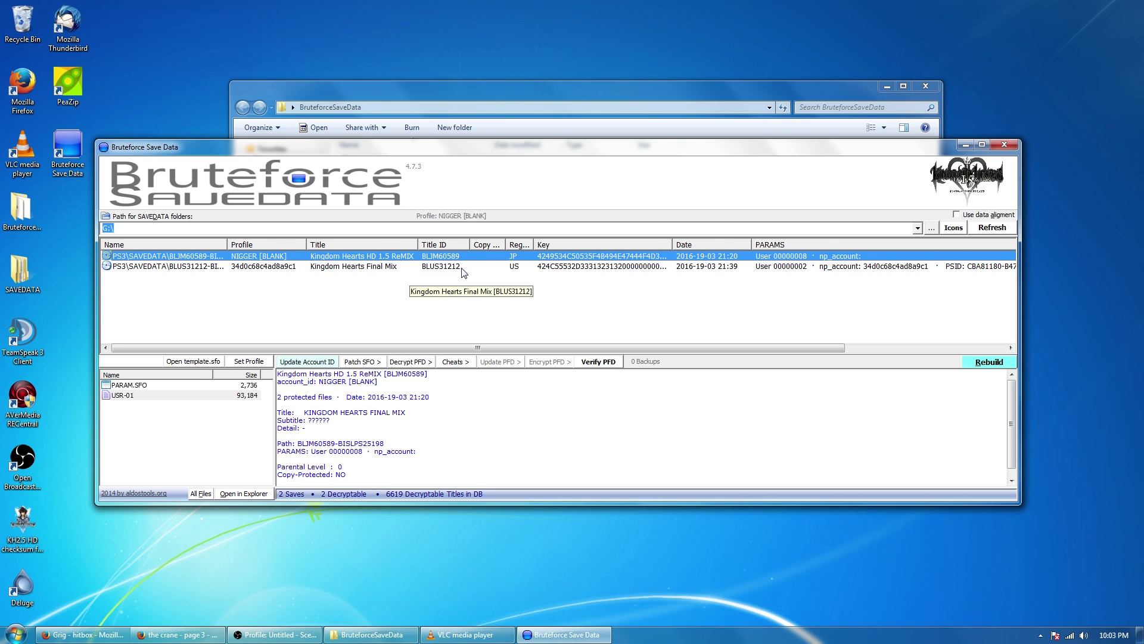
click(464, 267)
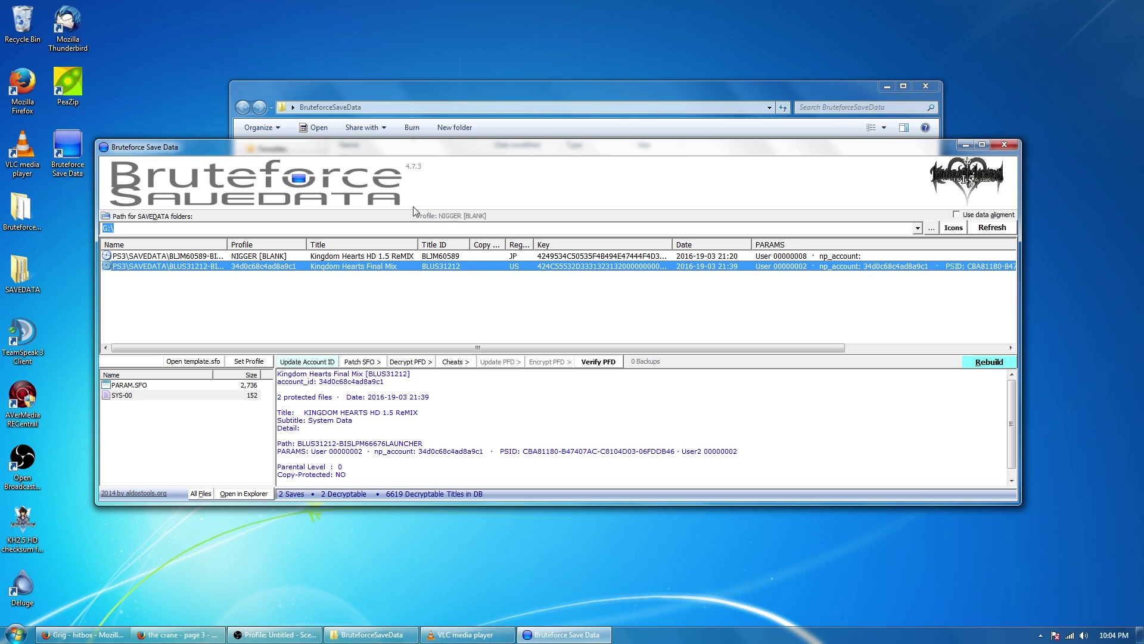
click(476, 255)
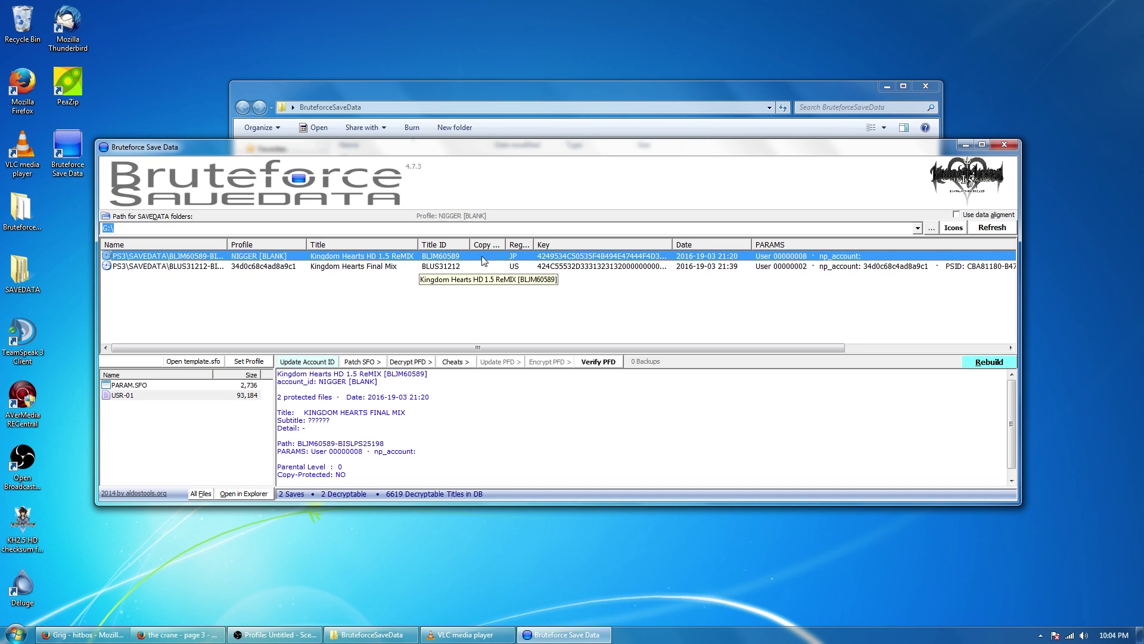
click(410, 362)
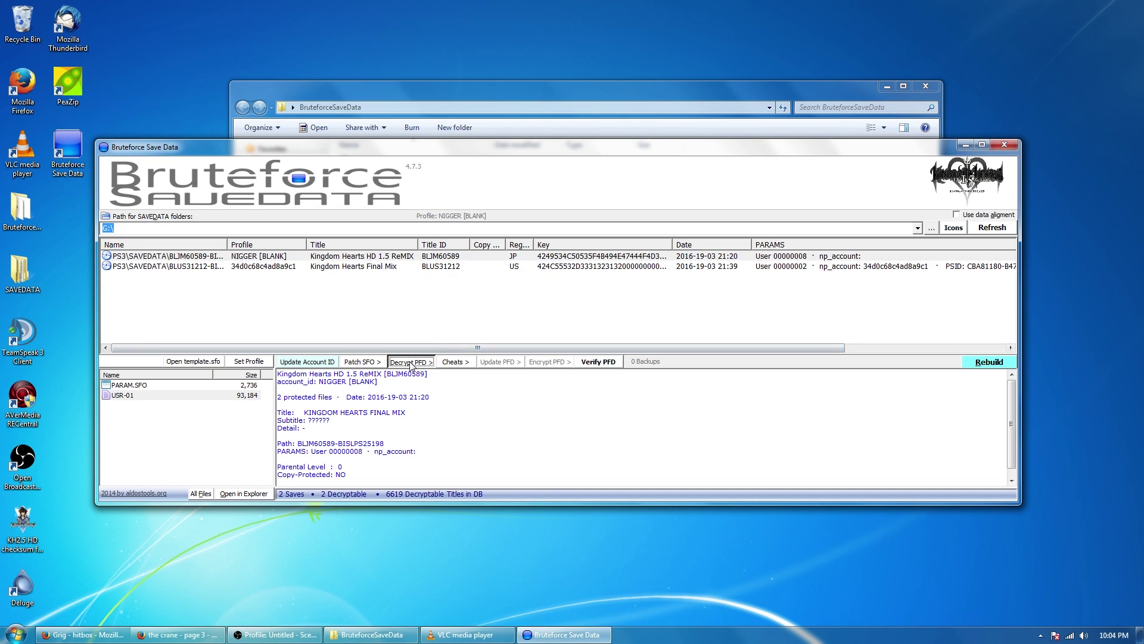
click(471, 379)
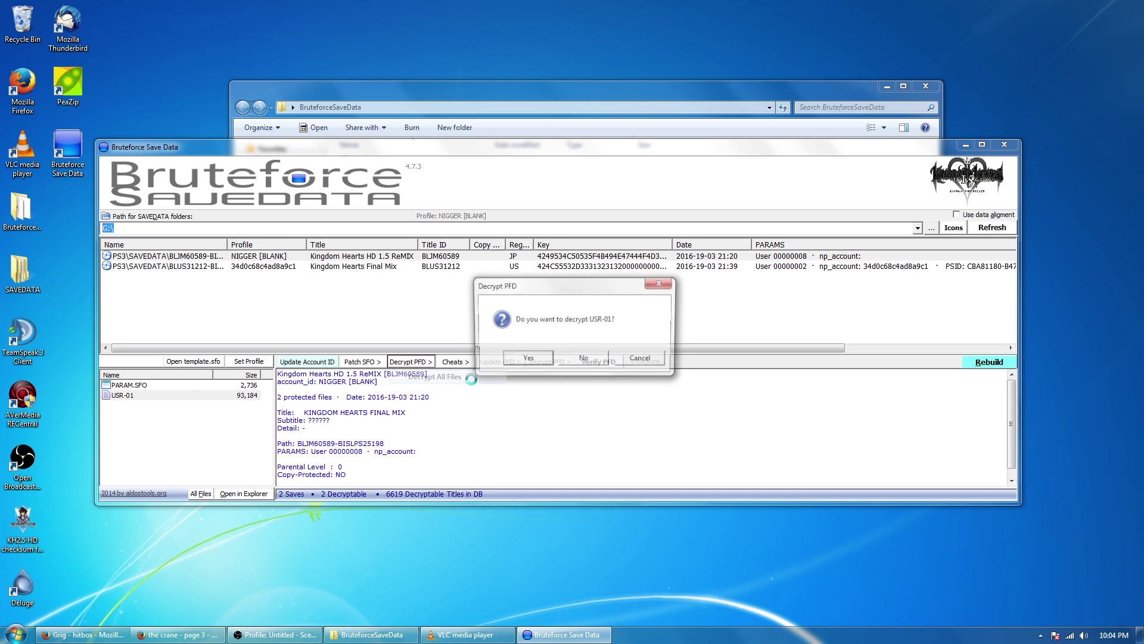
click(541, 361)
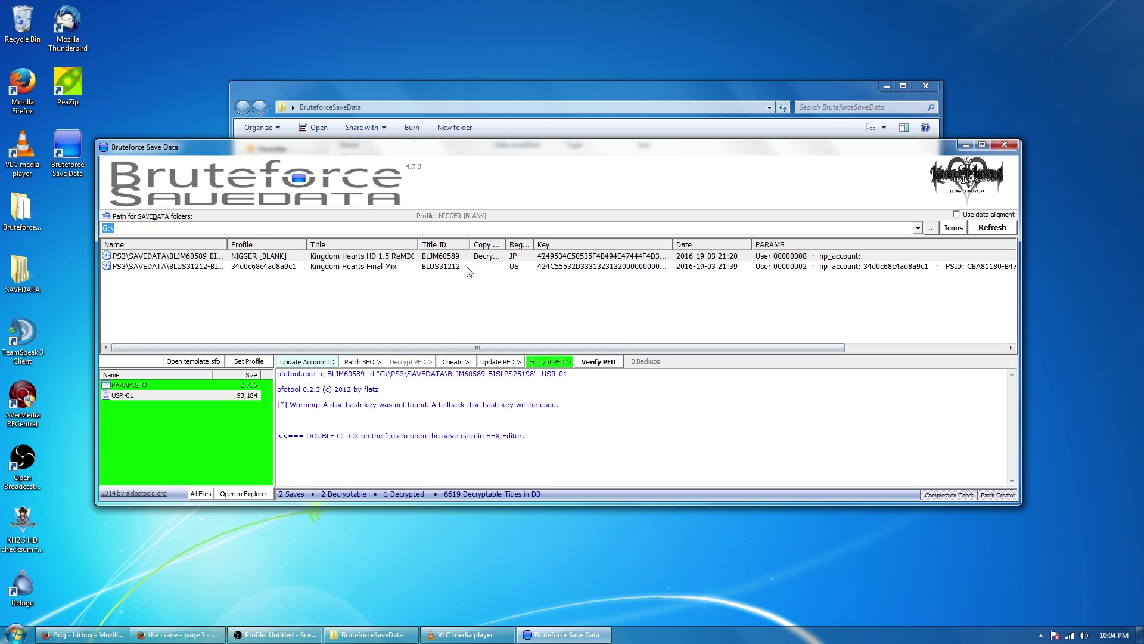
Apply the Max HP and Level 100 cheats from Sora Codes to the decrypted BLJM60589 save and leave the cheat list
click(556, 257)
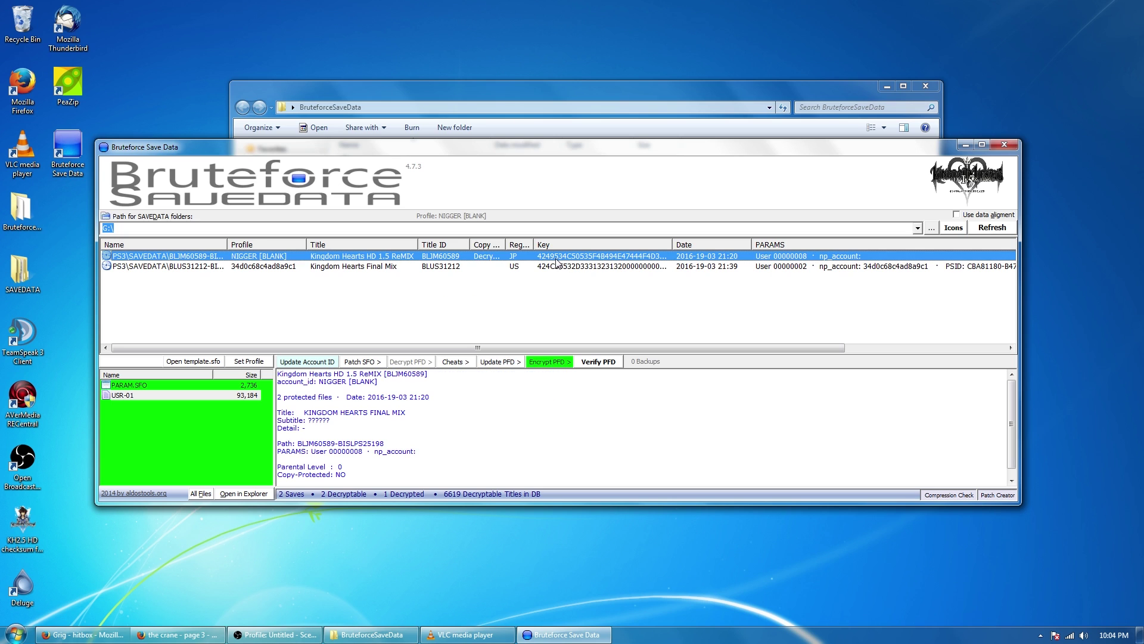
click(461, 365)
click(481, 375)
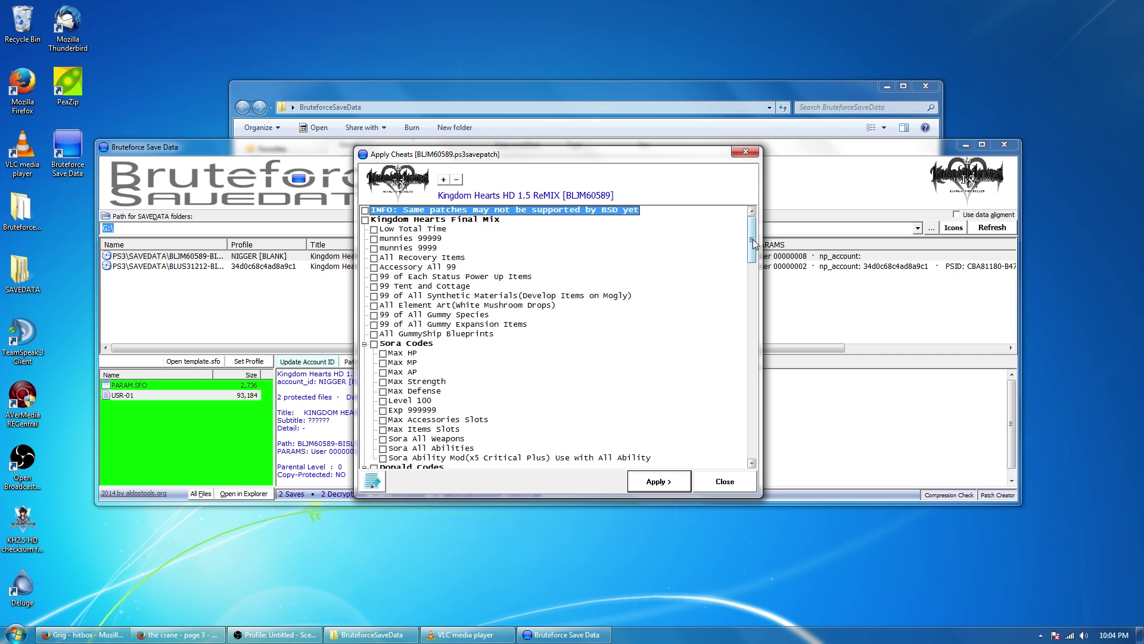
drag(751, 241, 753, 257)
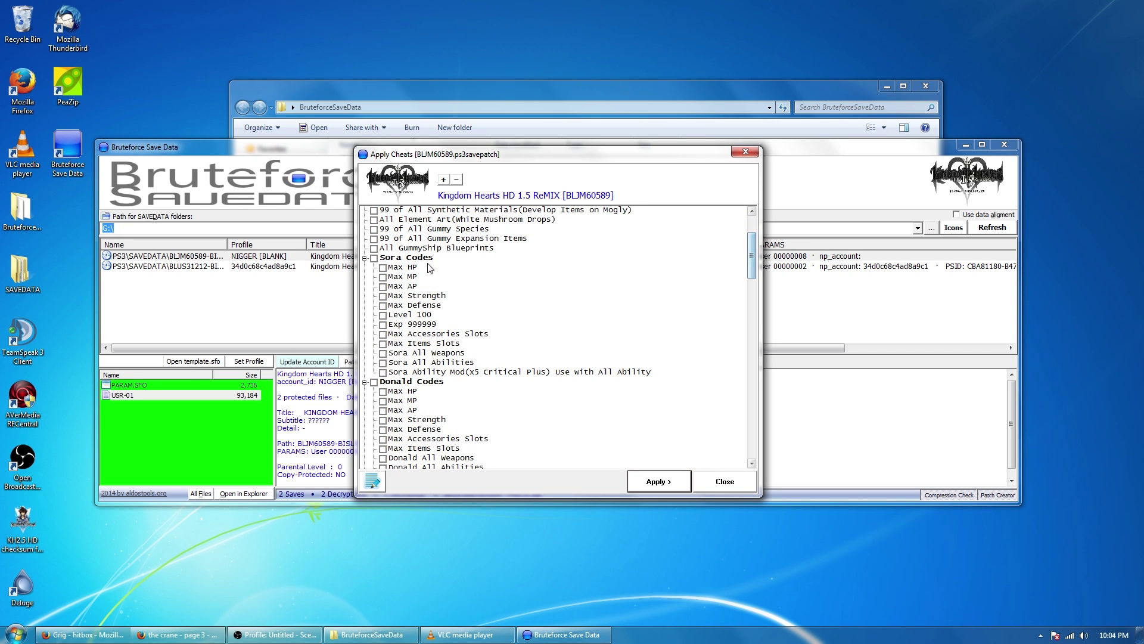
click(383, 268)
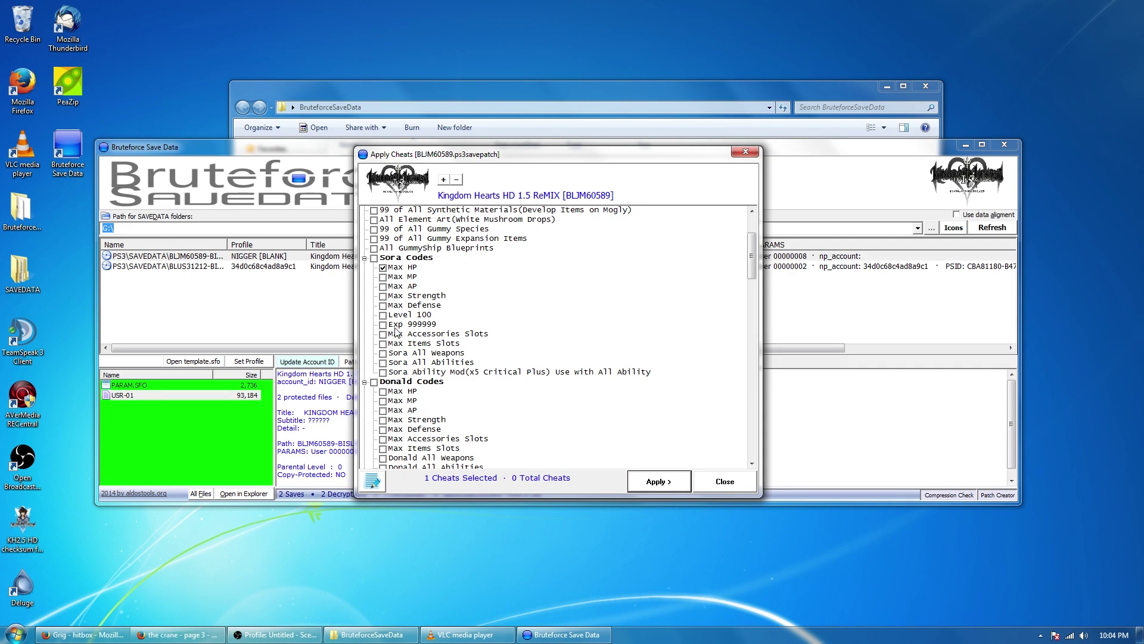
scroll(397, 331, up, 3)
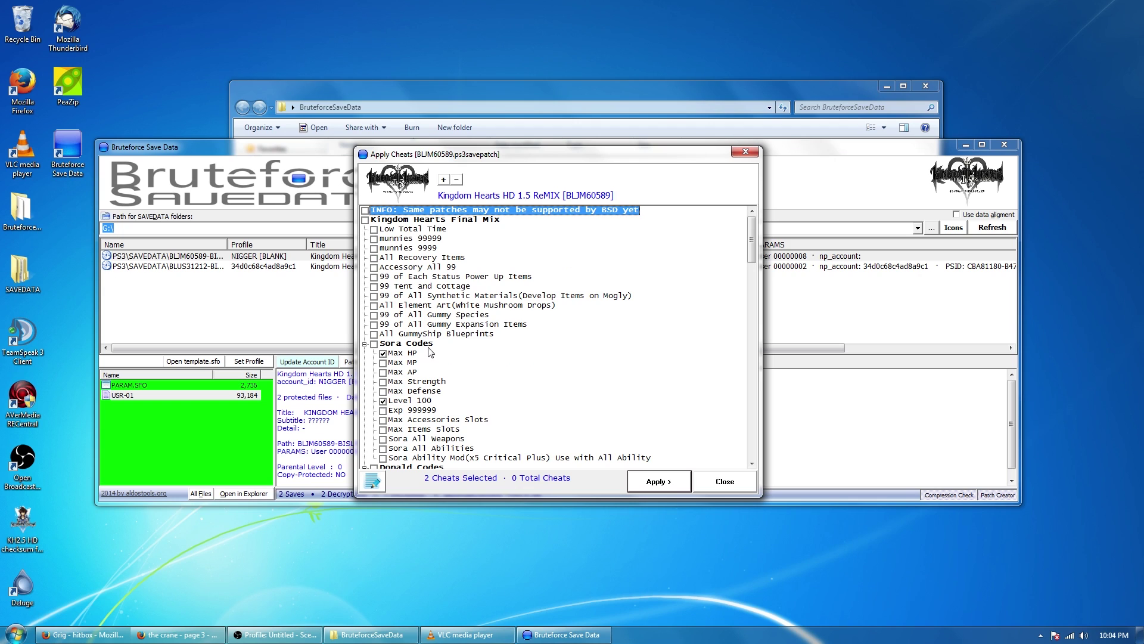
click(656, 483)
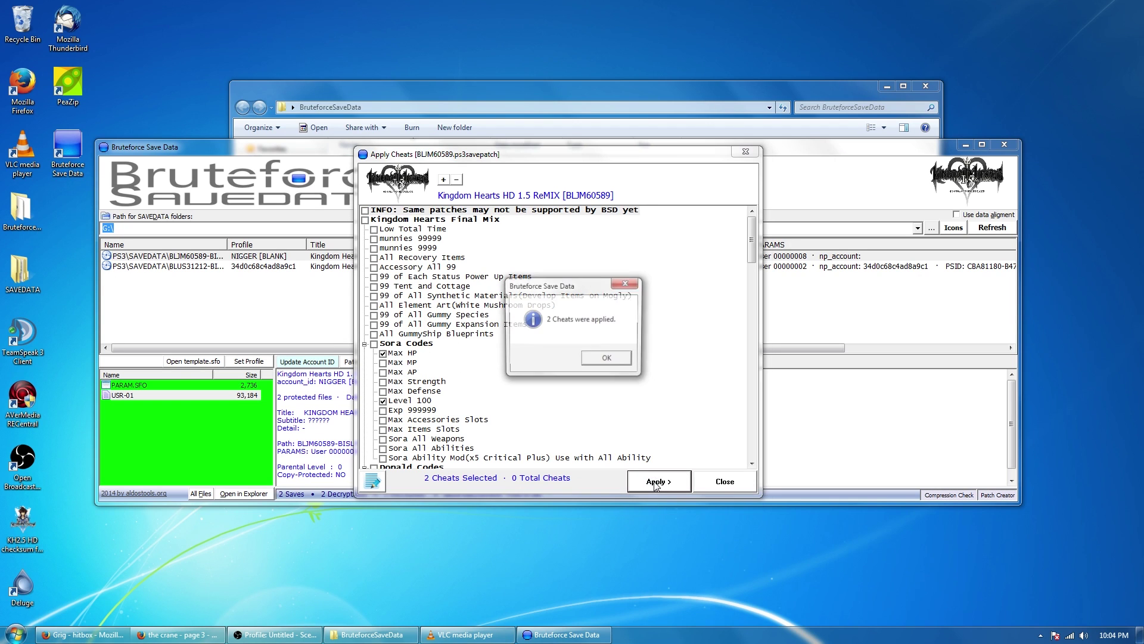
click(605, 360)
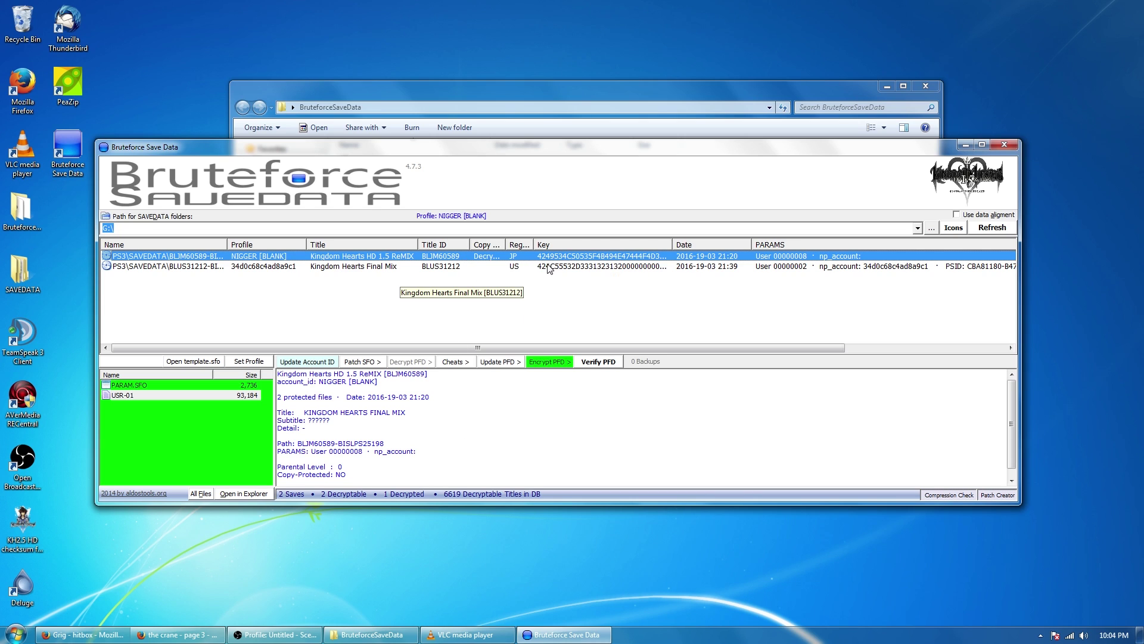
Change the Title ID/Region of the BLJM60589 save to BLUS31212
right_click(407, 259)
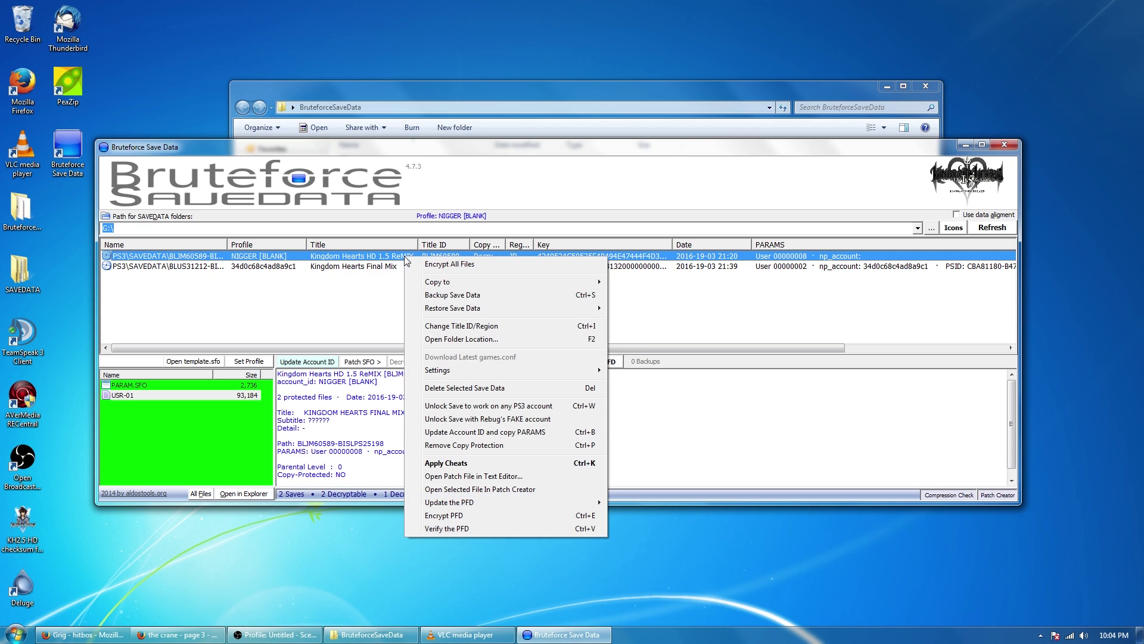
click(495, 326)
drag(543, 188, 574, 357)
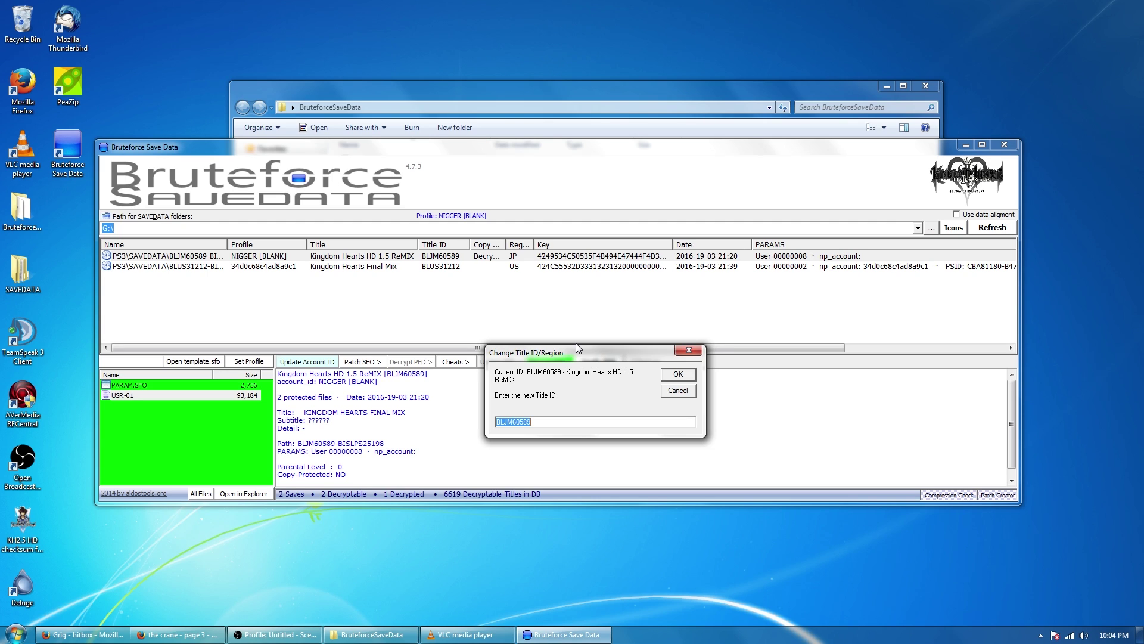
text(BLUS31212)
click(678, 374)
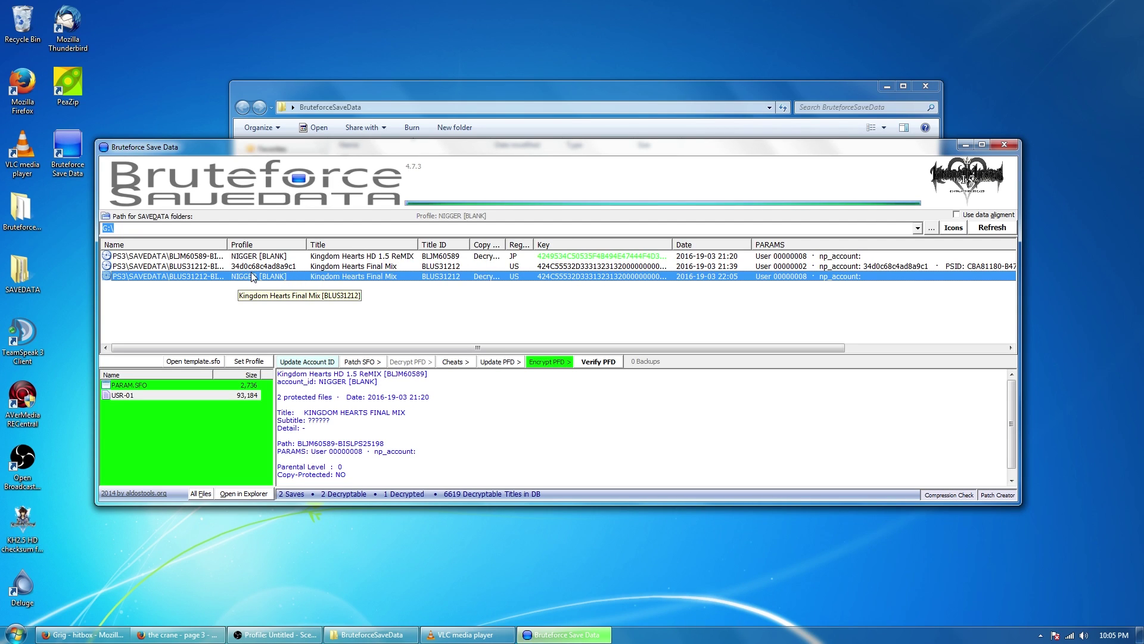
Set Profile 1 from PARAM.SFO in G:\PS3\SAVEDATA\BLUS31212-BISLPM66676LAUNCHER, accept the suggested friendly name and use that profile for patches
click(292, 268)
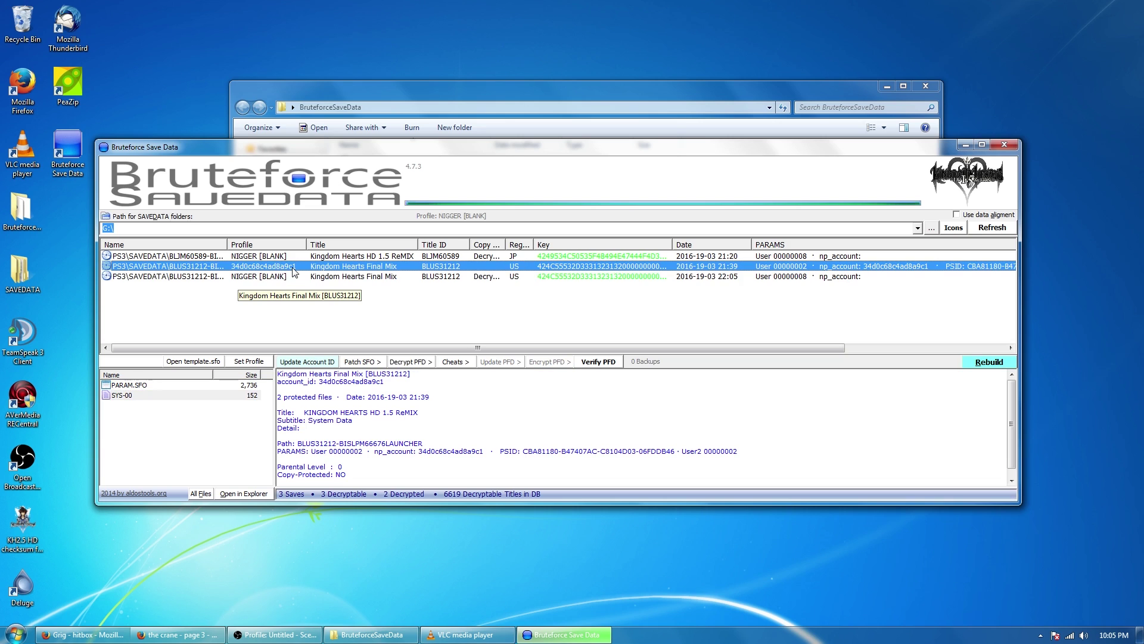
click(250, 361)
mouse_move(328, 473)
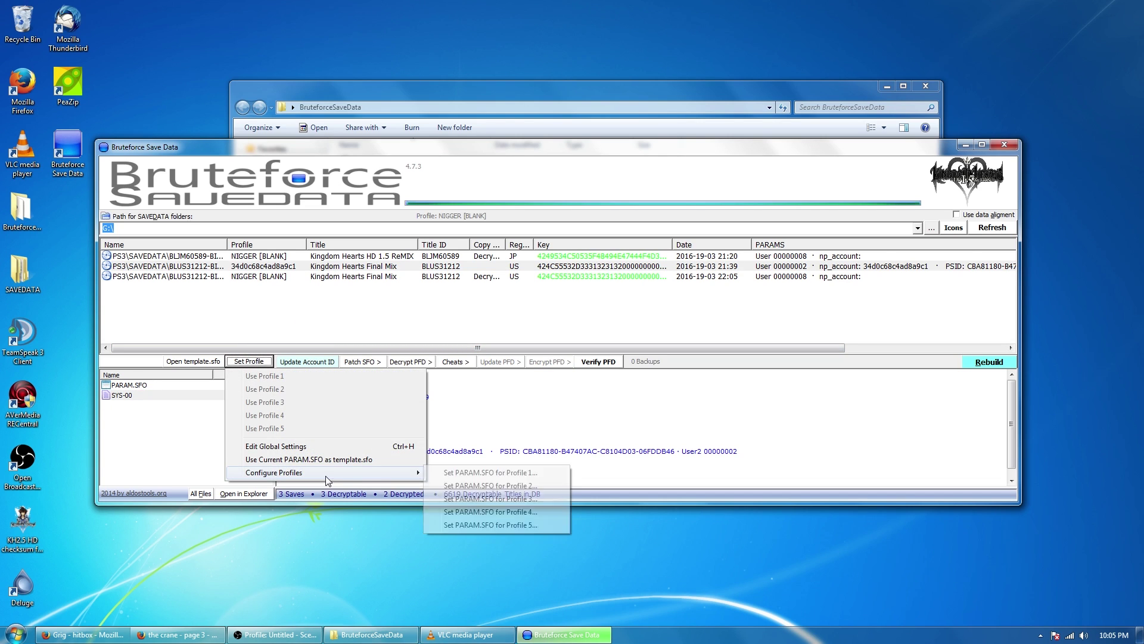
click(433, 479)
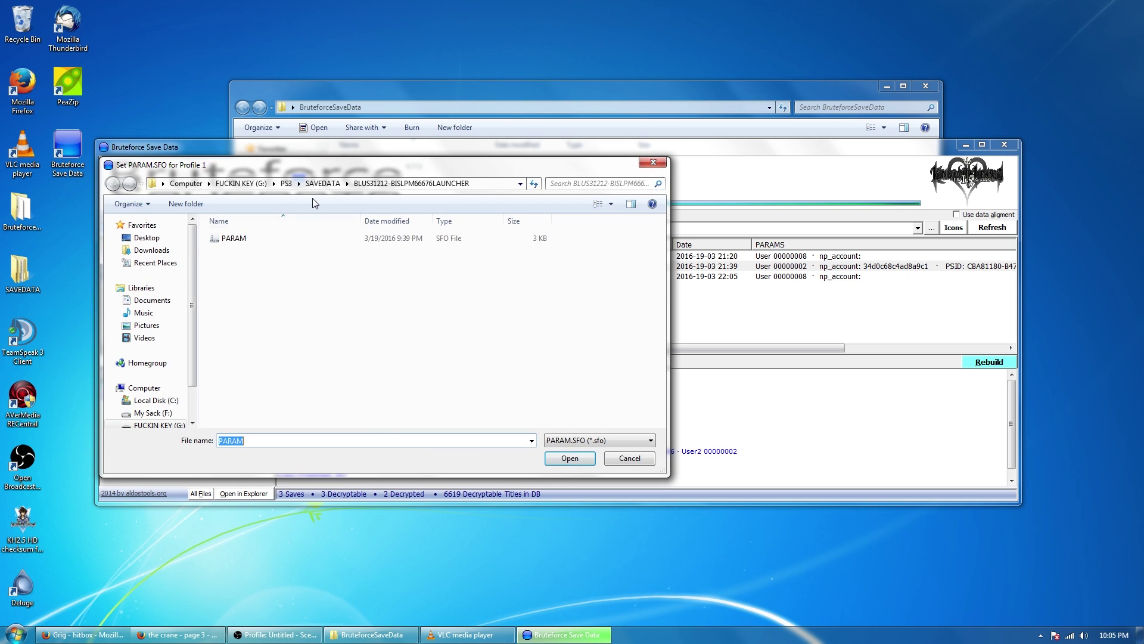
click(322, 183)
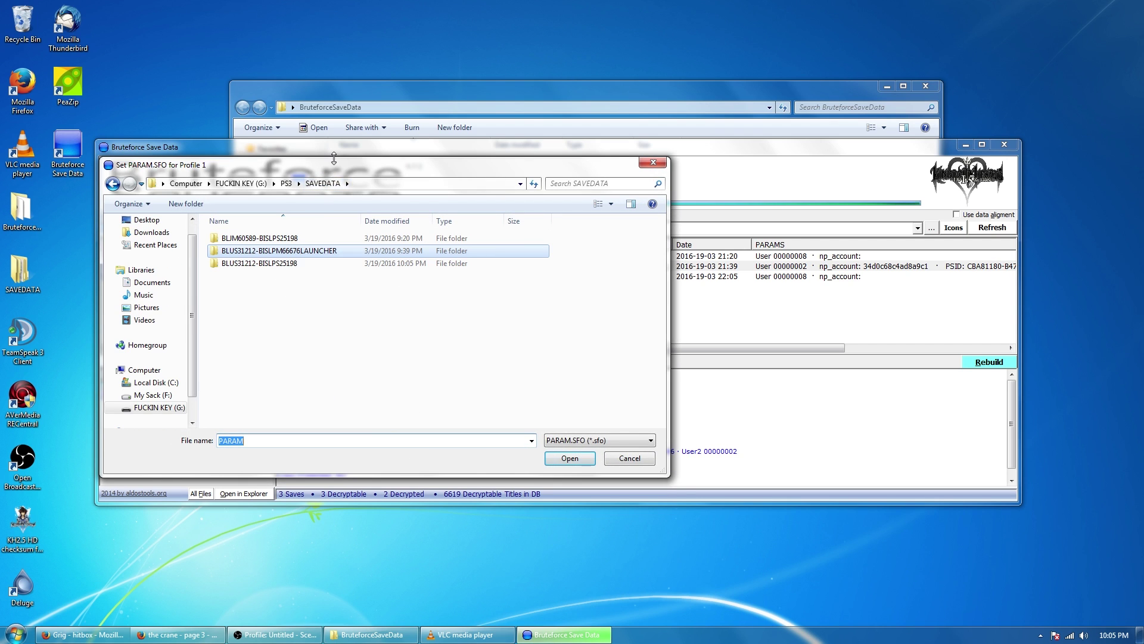
drag(334, 157, 448, 343)
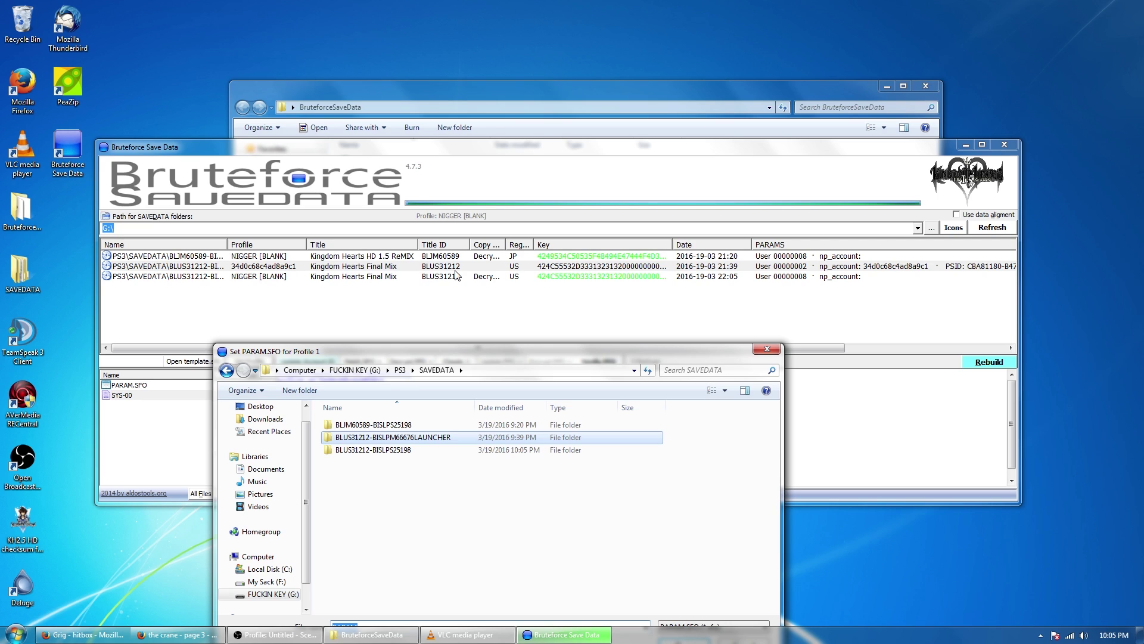
drag(441, 352, 441, 311)
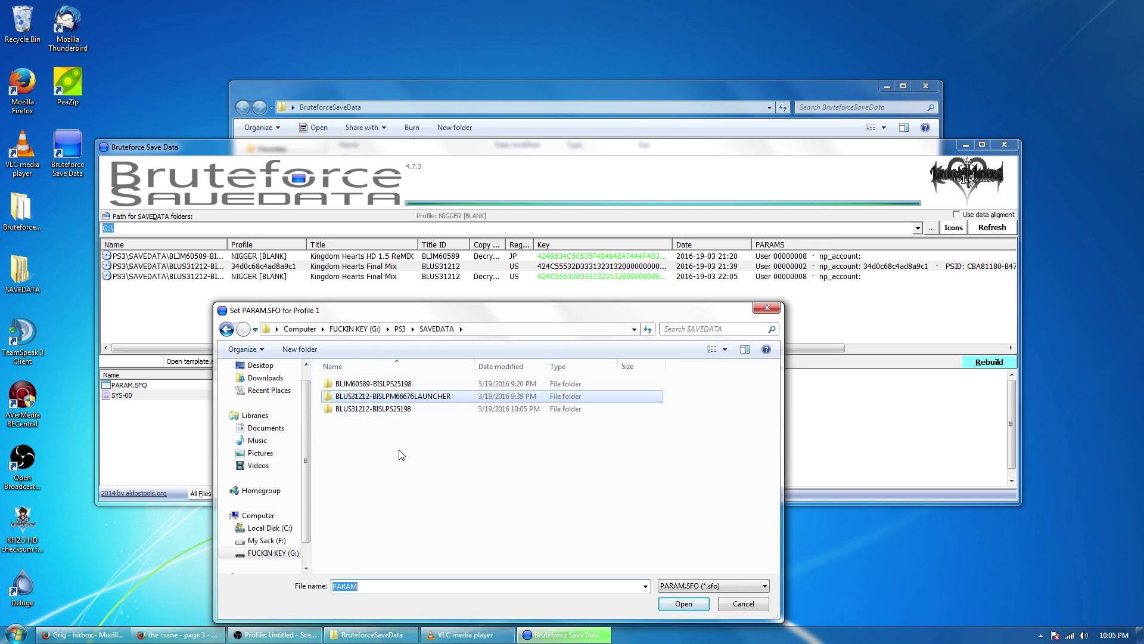
double_click(403, 397)
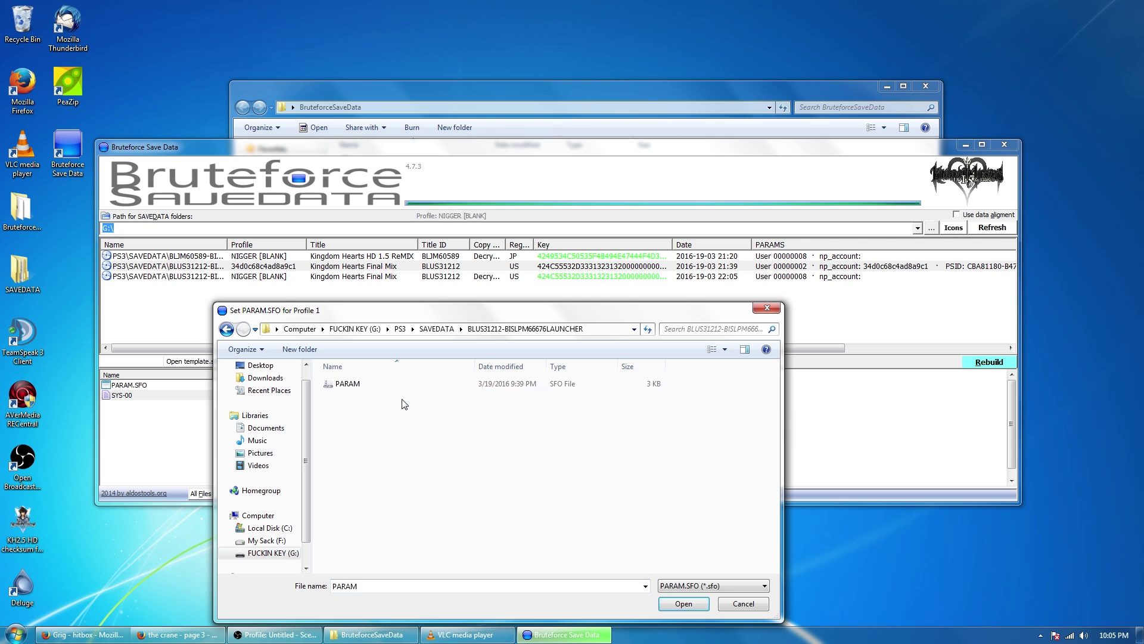
click(370, 385)
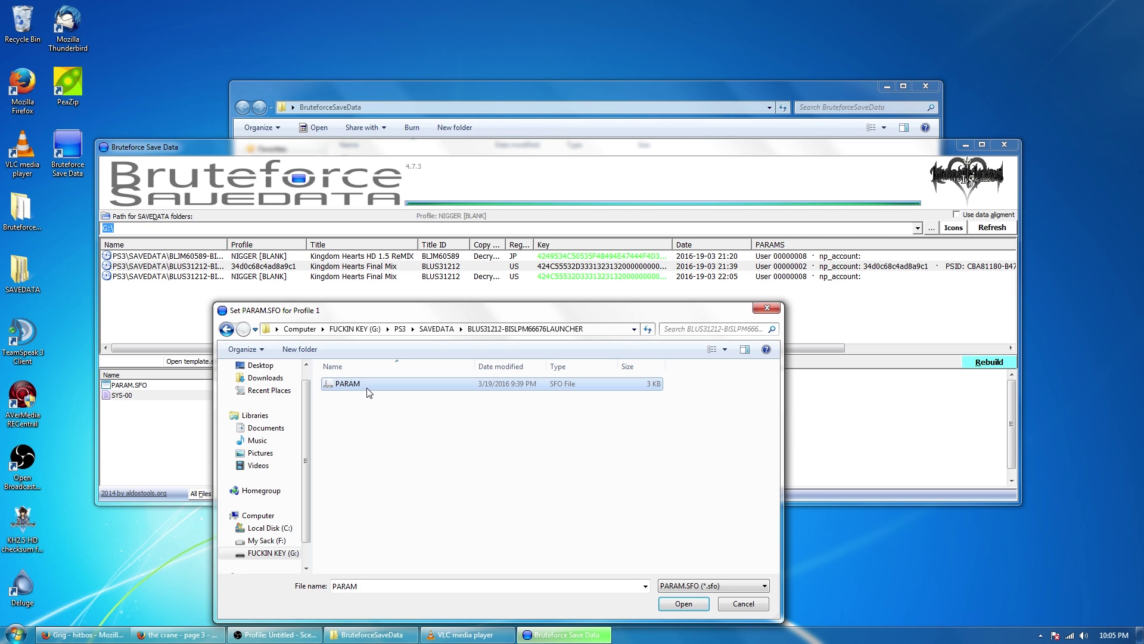
click(672, 606)
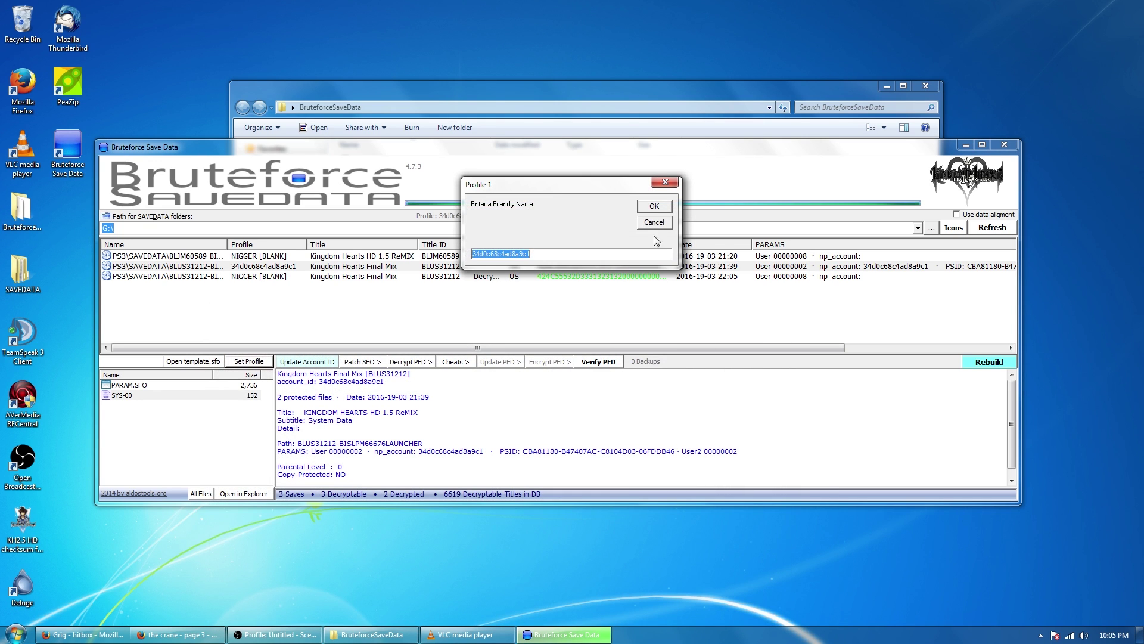
click(655, 205)
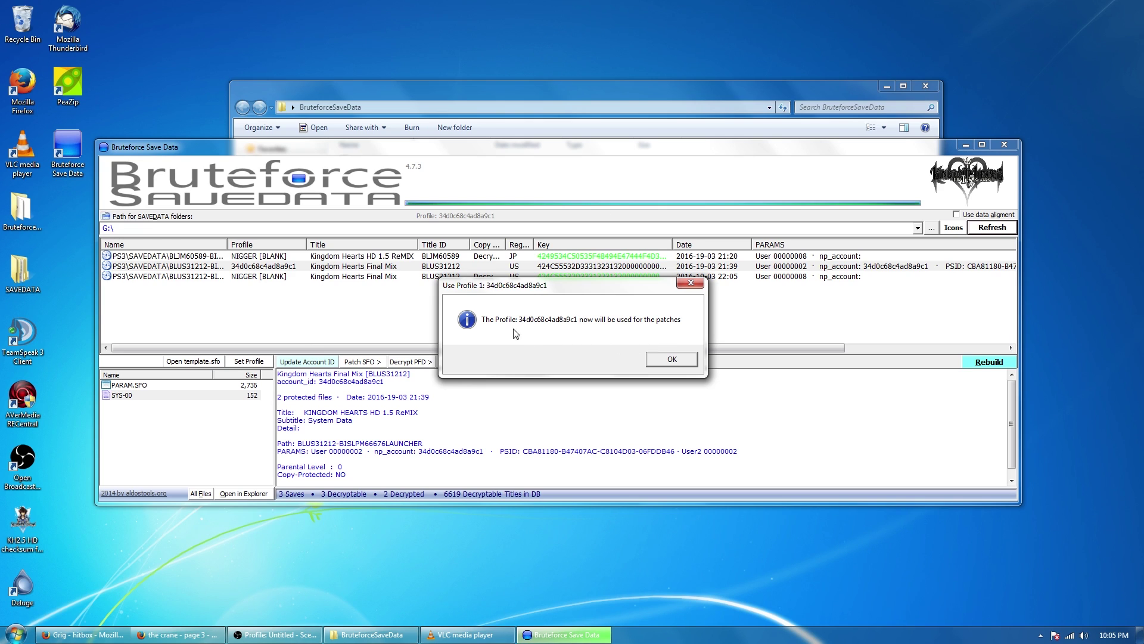
click(667, 359)
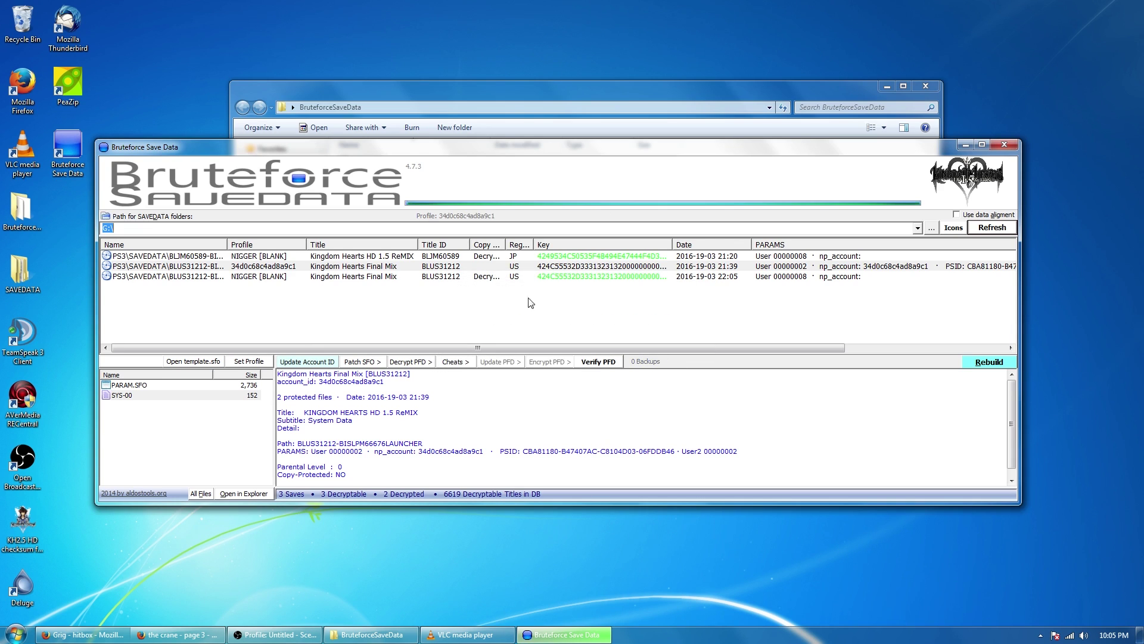
Encrypt the decrypted files of the region-converted BLUS31212-BISLPS25198 save
click(452, 277)
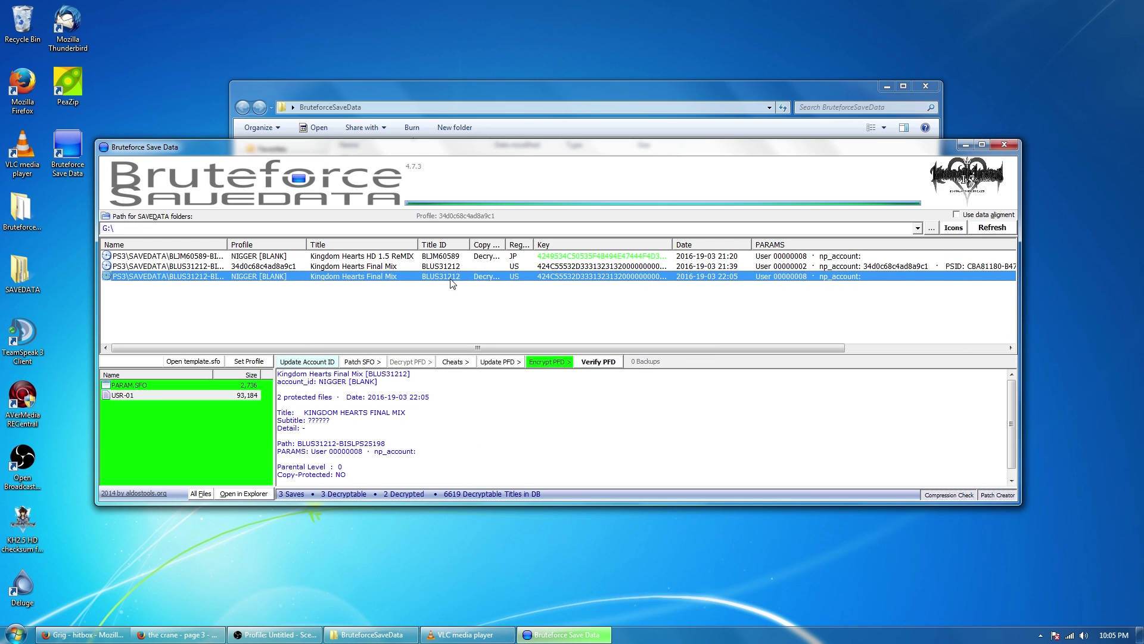
click(560, 362)
click(553, 406)
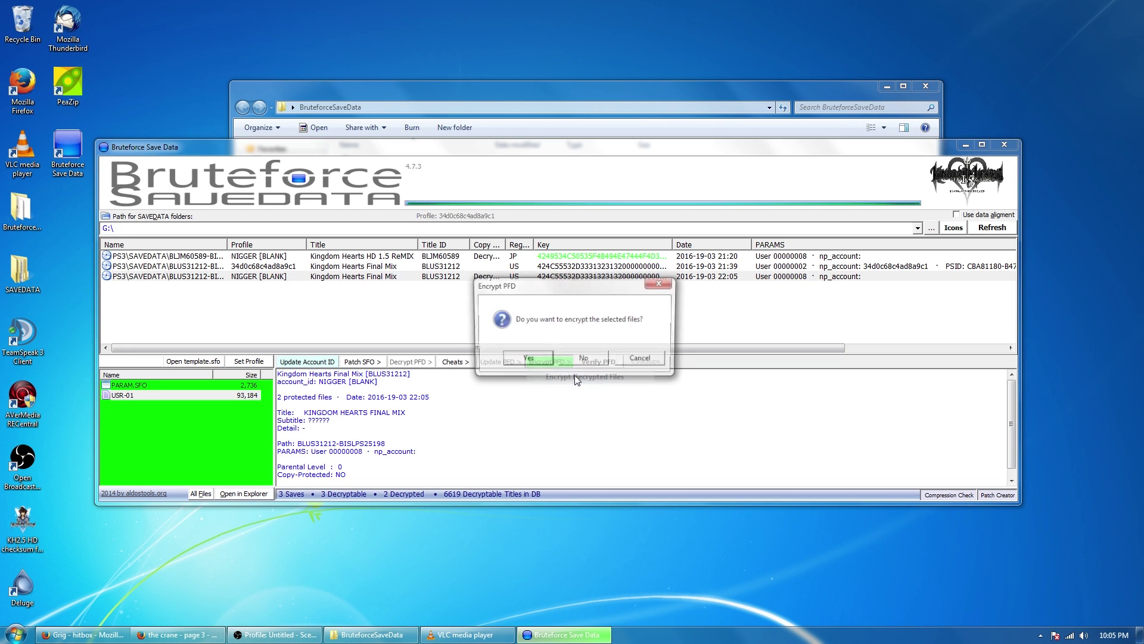
click(535, 361)
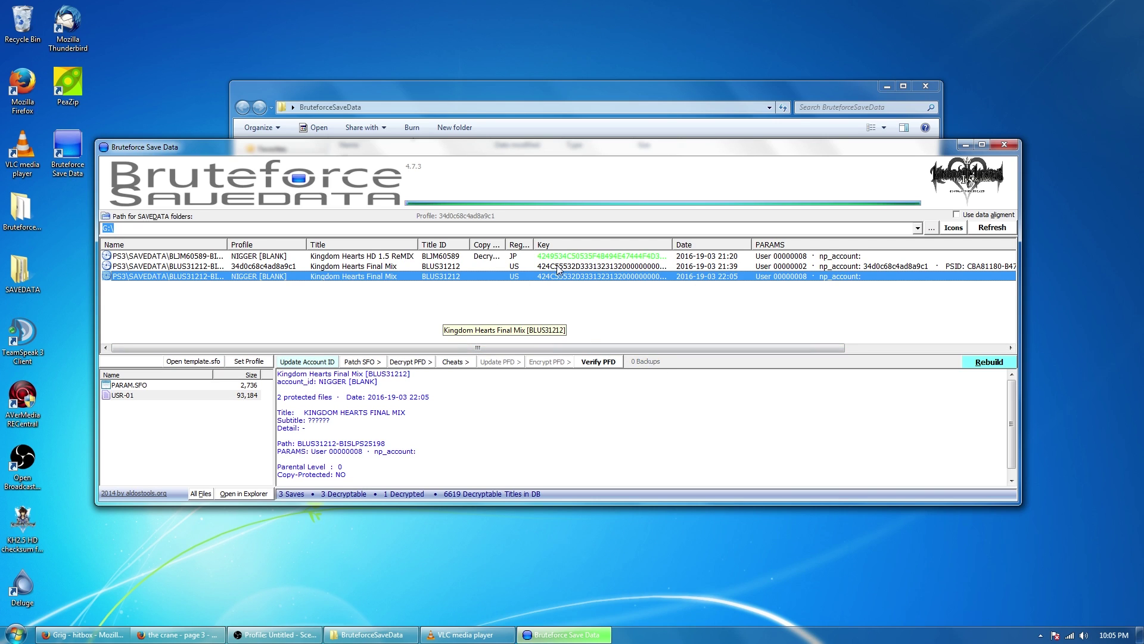
Verify the PFD of the encrypted BLUS31212-BISLPS25198 save
click(490, 268)
click(504, 280)
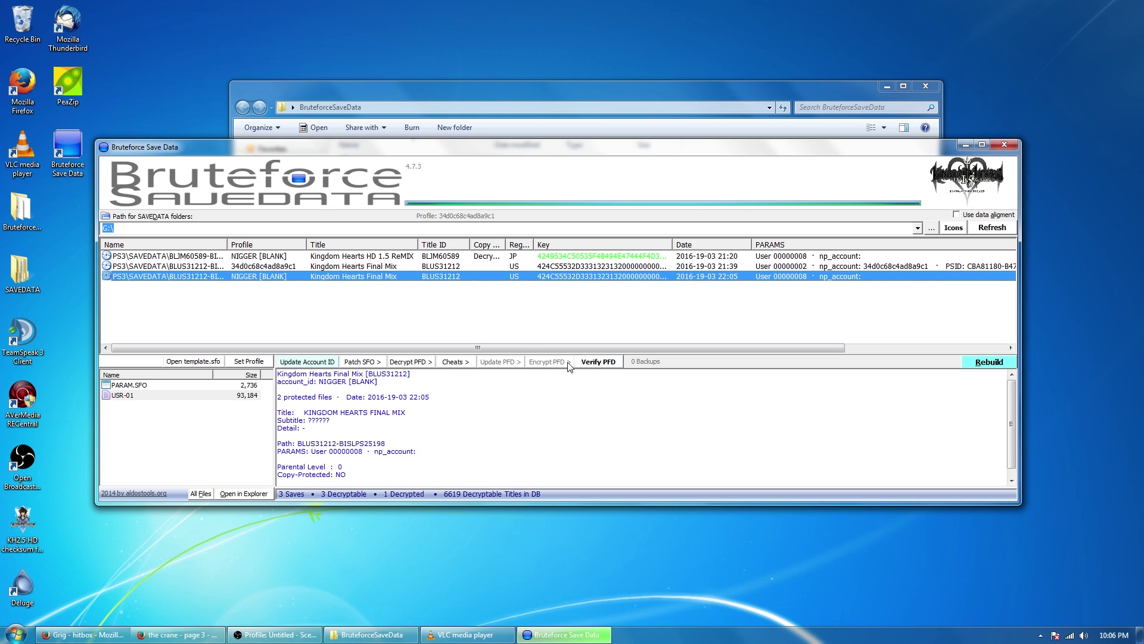
click(592, 363)
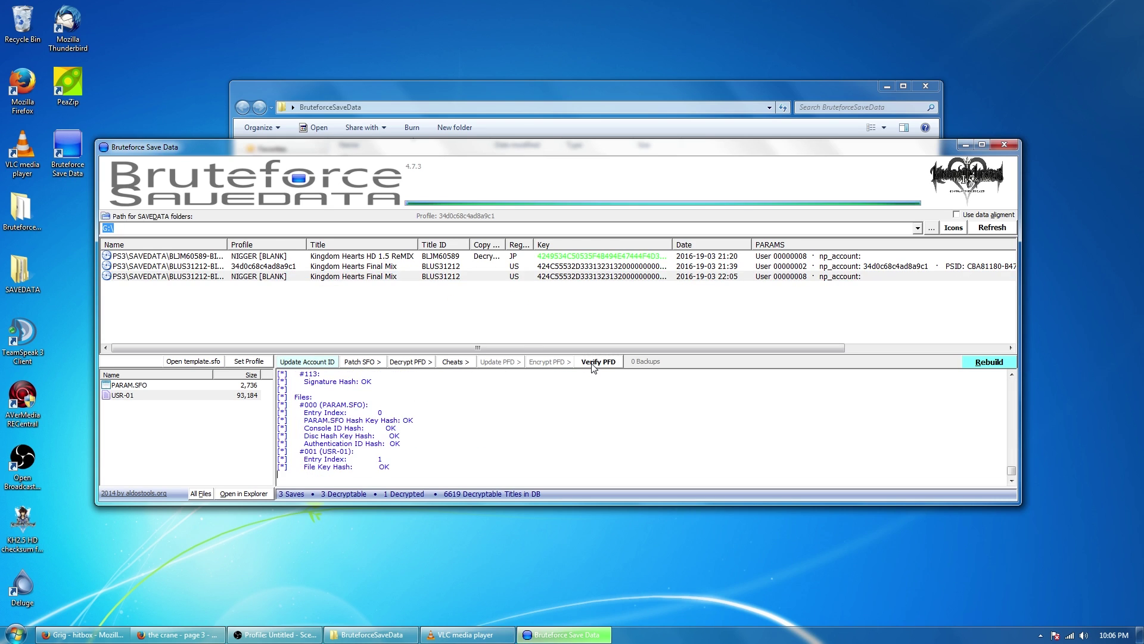
Run a full rebuild of the BLUS31212-BISLPS25198 save, updating its PARAM.SFO with the set profile
click(429, 278)
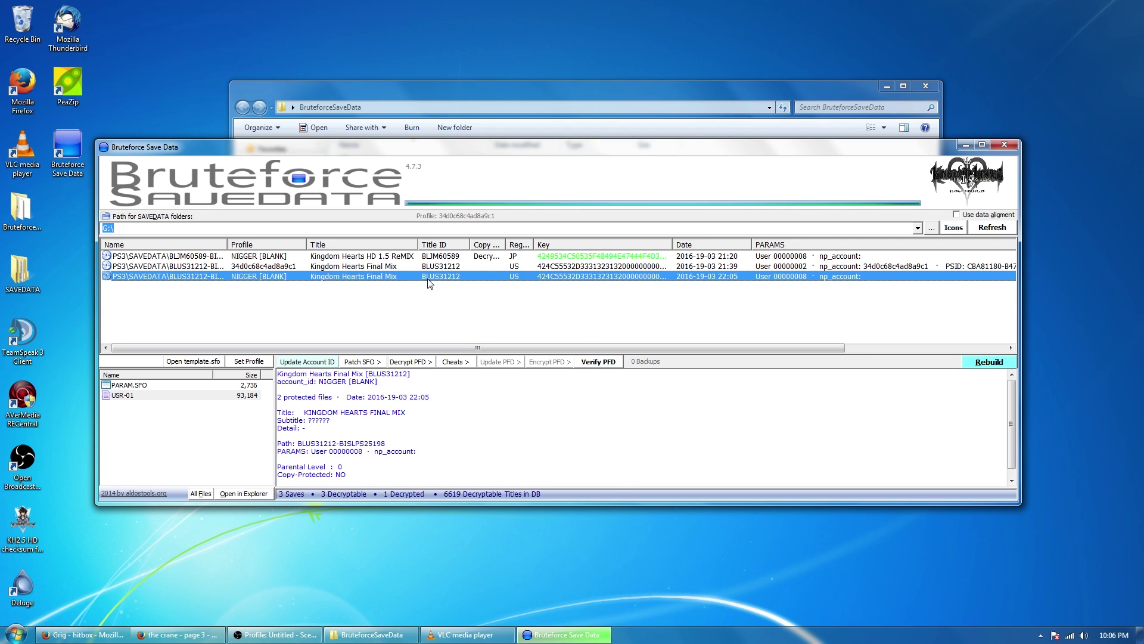
click(982, 365)
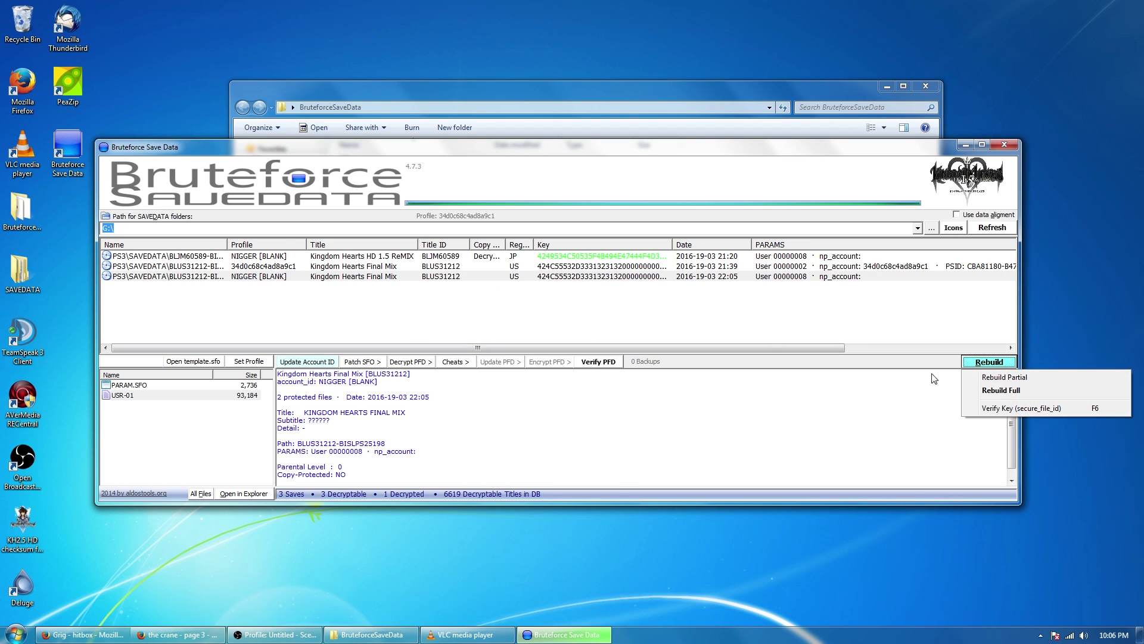
click(1006, 393)
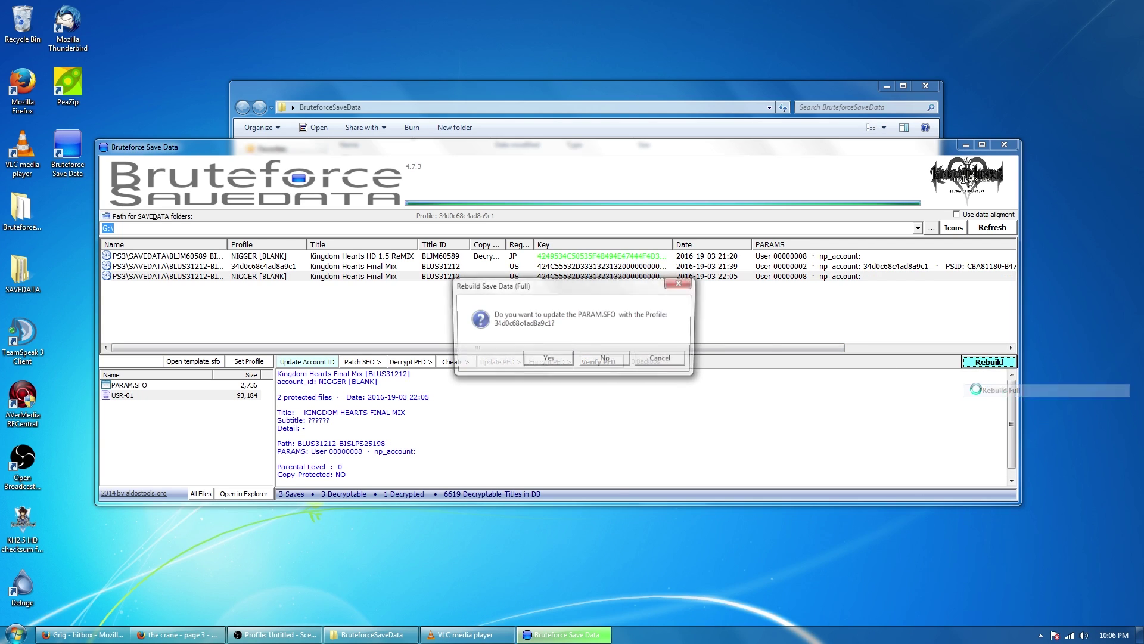
click(542, 359)
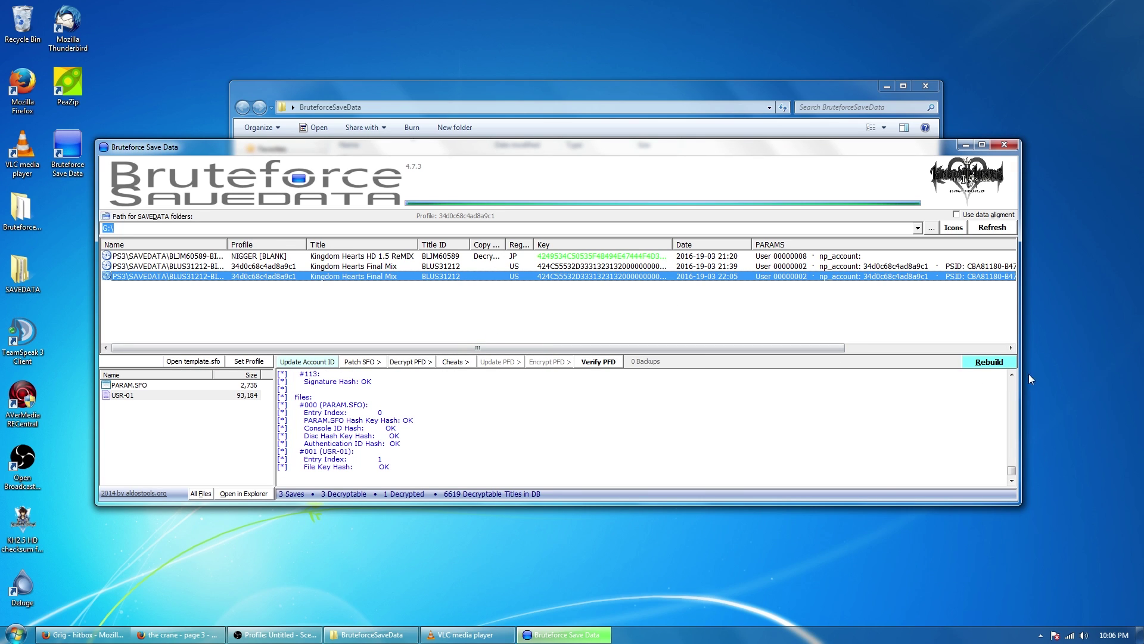
click(611, 358)
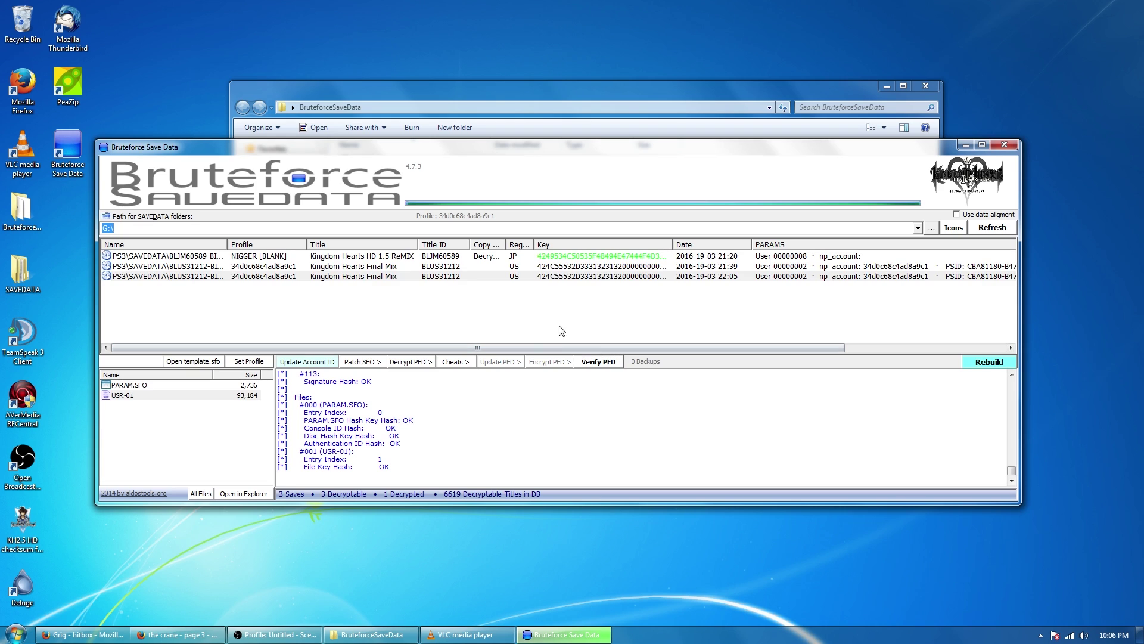
click(567, 277)
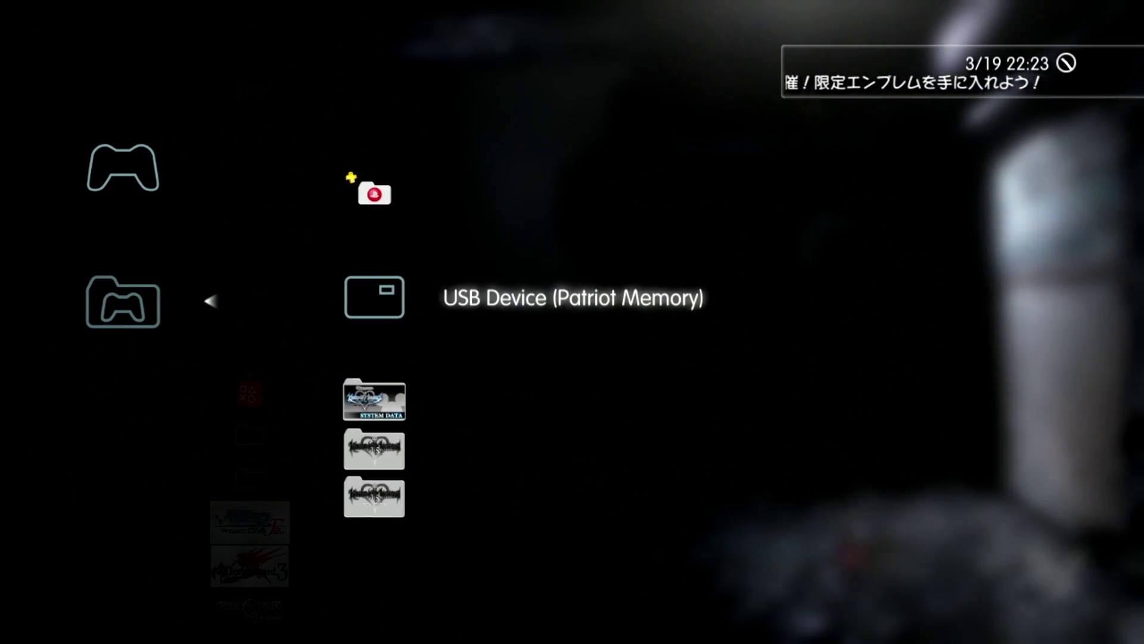
On the PS3, copy the KINGDOM HEARTS FINAL MIX save from the USB Device (Patriot Memory) to the console
key(Return)
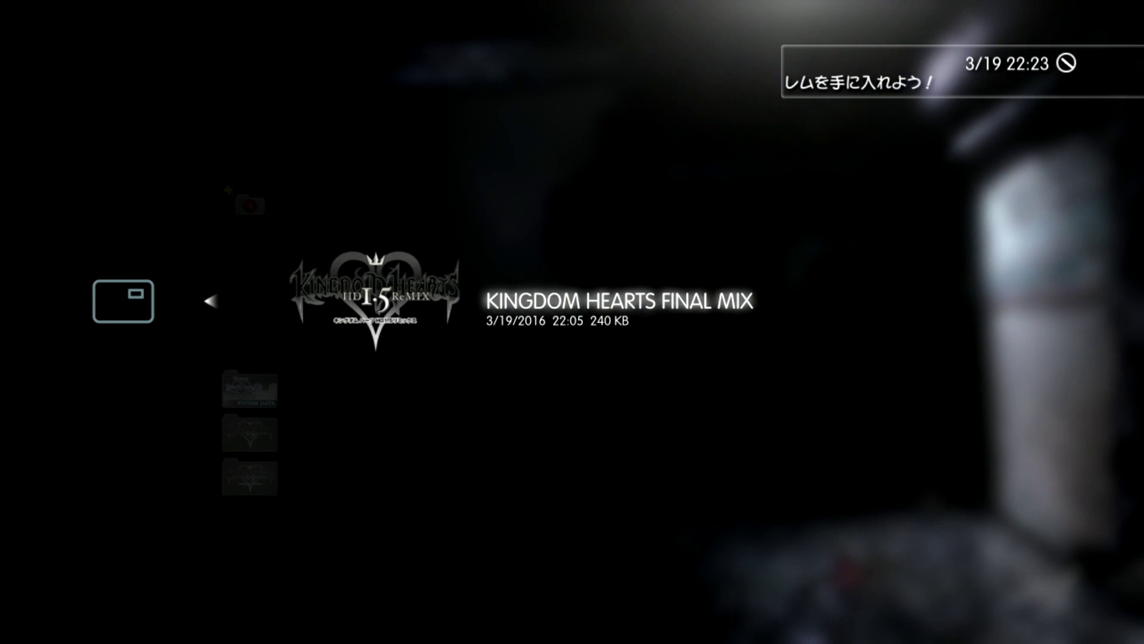
key(Menu)
key(Return)
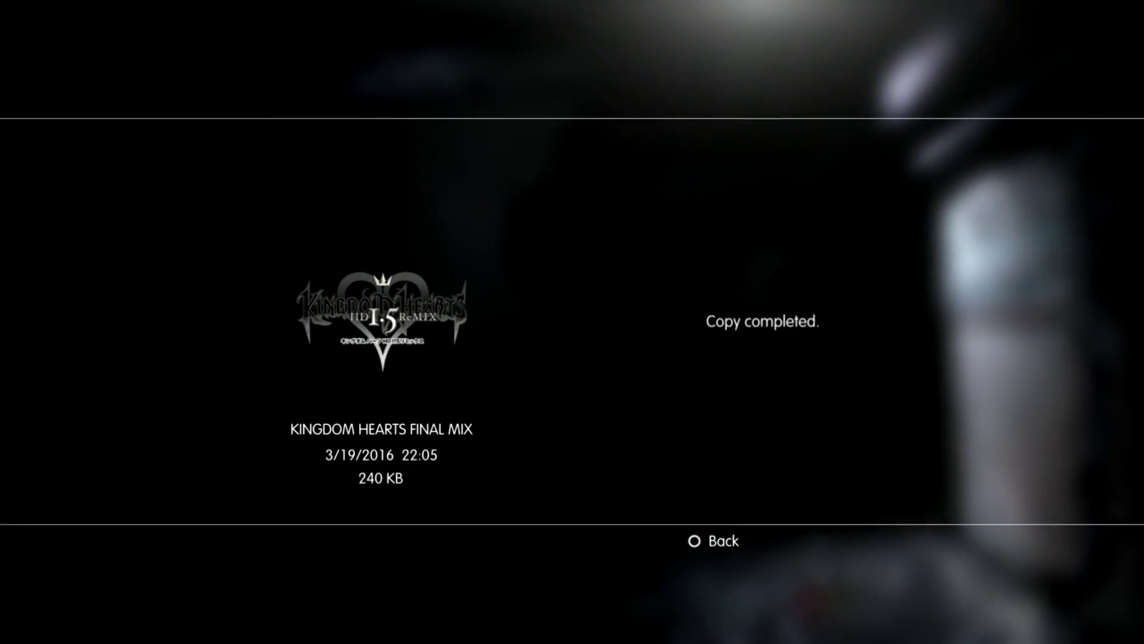
key(Escape)
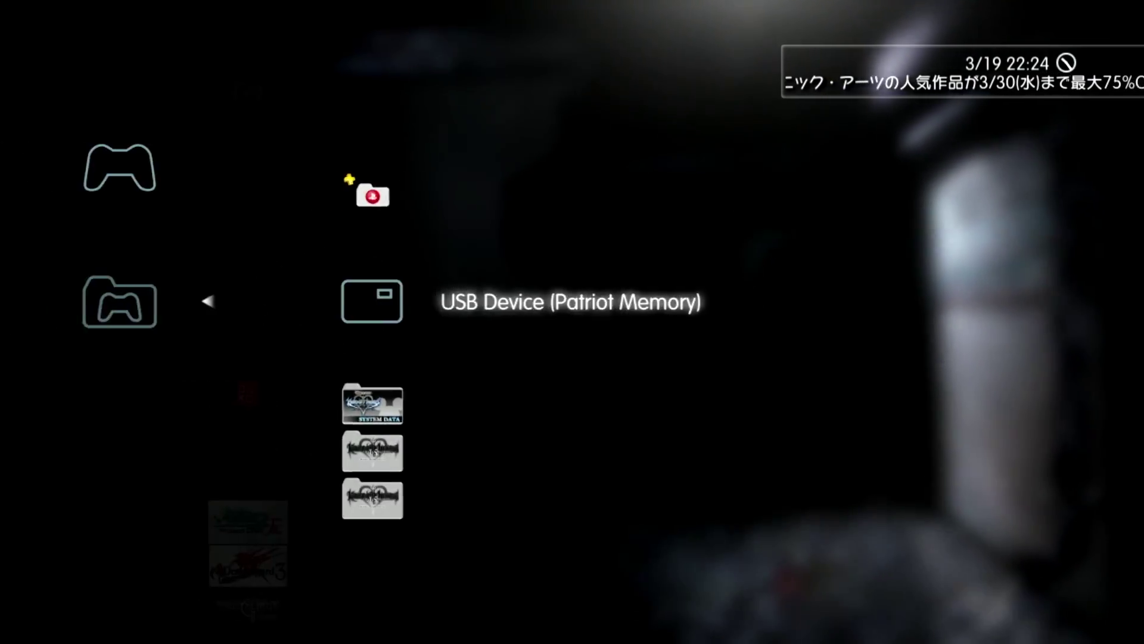
Leave the saved data utility and start Kingdom Hearts Final Mix from the Game category
key(Escape)
key(Down)
key(Down)
key(Down)
key(Down)
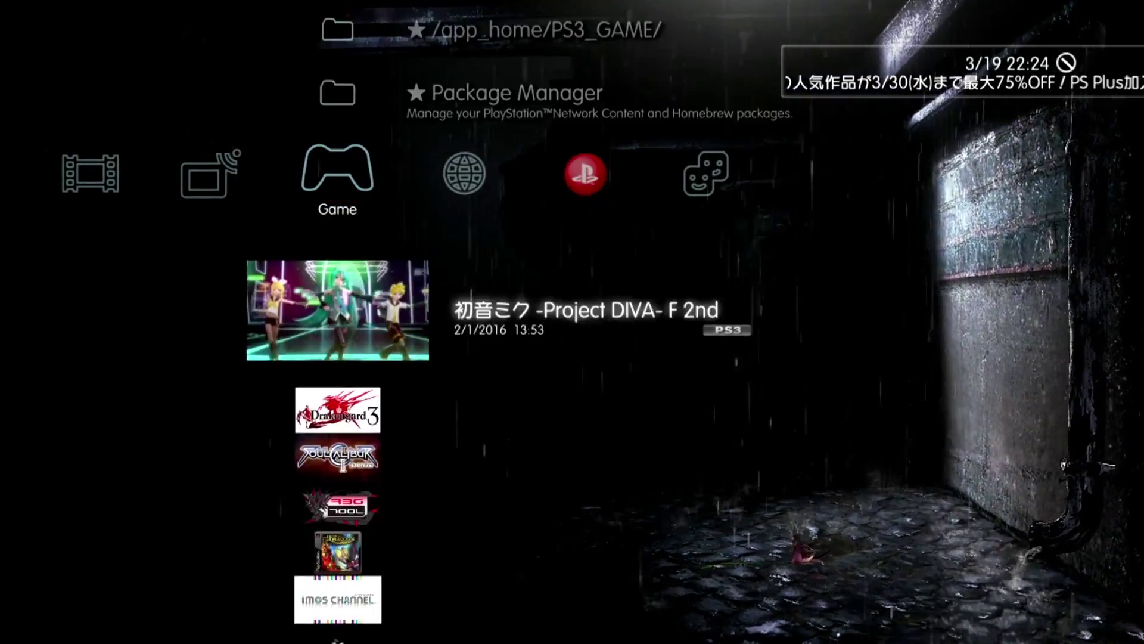
key(Up)
key(Up)
key(Up)
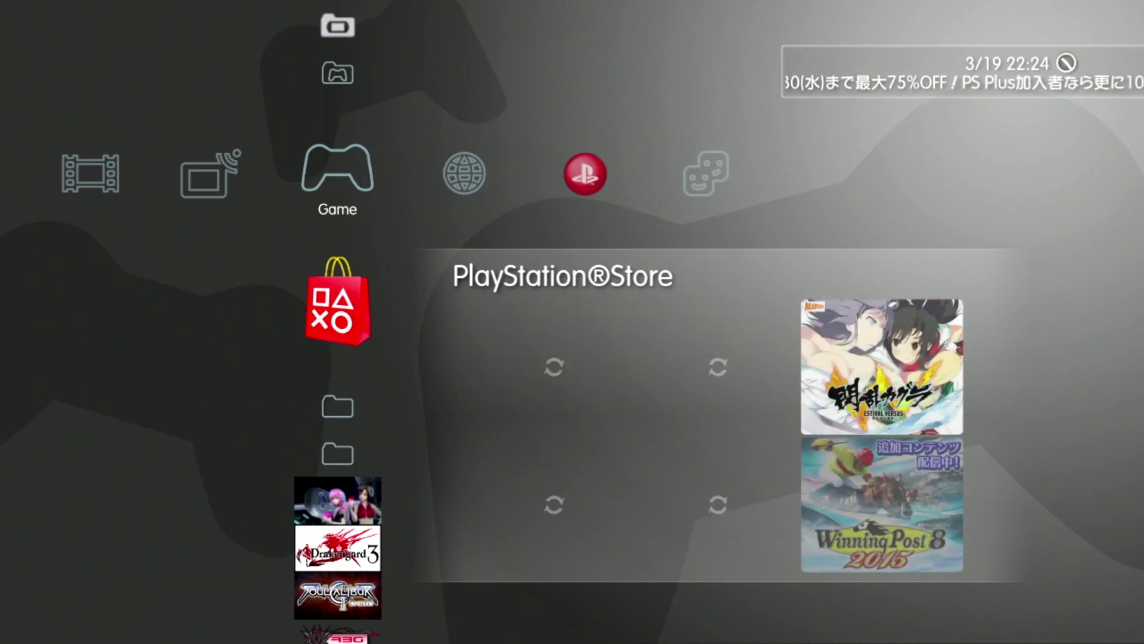
key(Up)
key(Down)
key(Down)
key(Down)
key(Down)
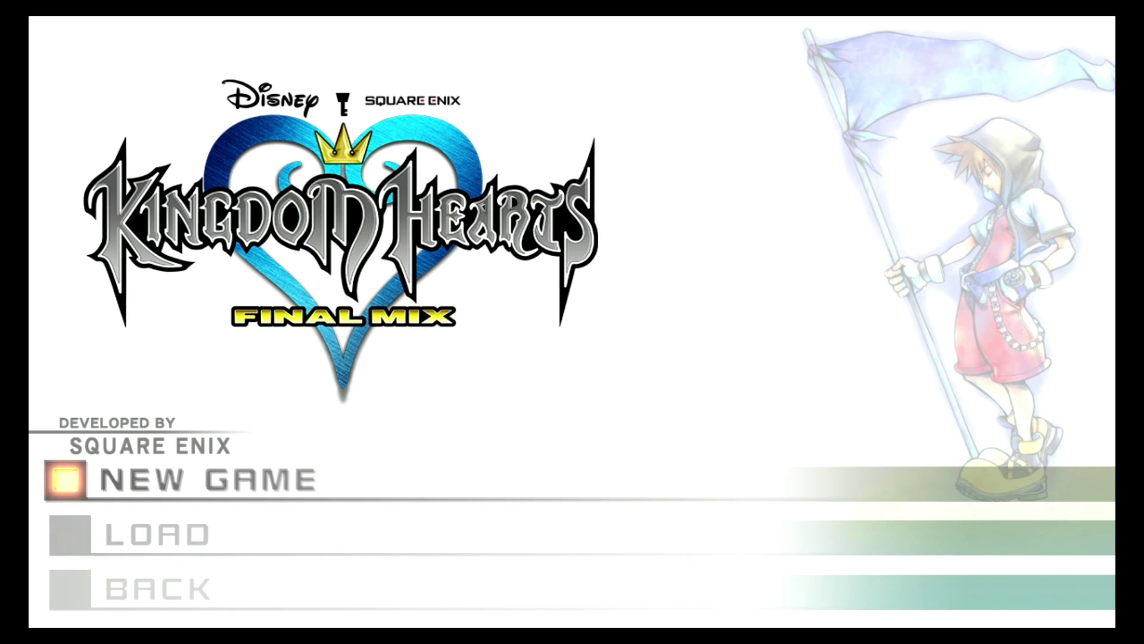
Load save file 01 from the Kingdom Hearts Final Mix title screen
key(Down)
key(Up)
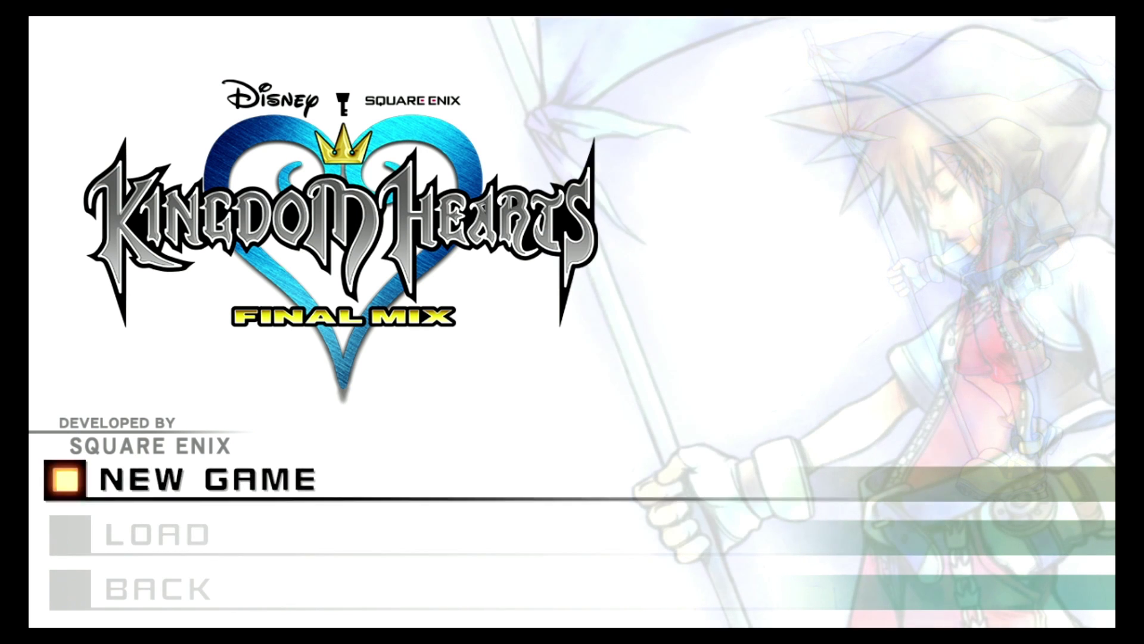
key(Down)
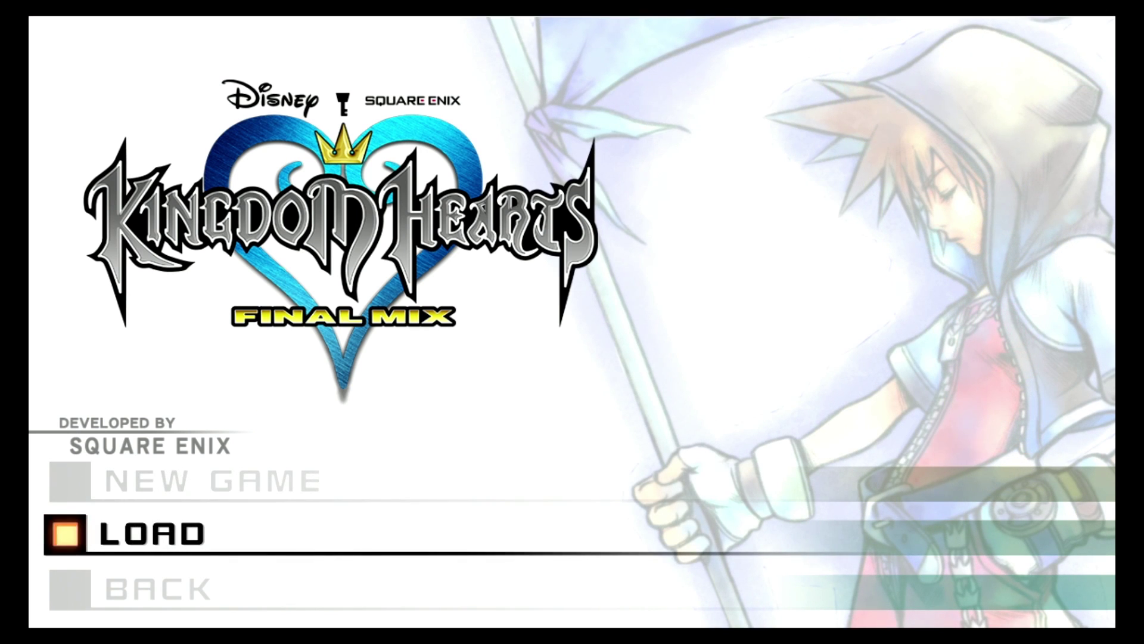
key(Return)
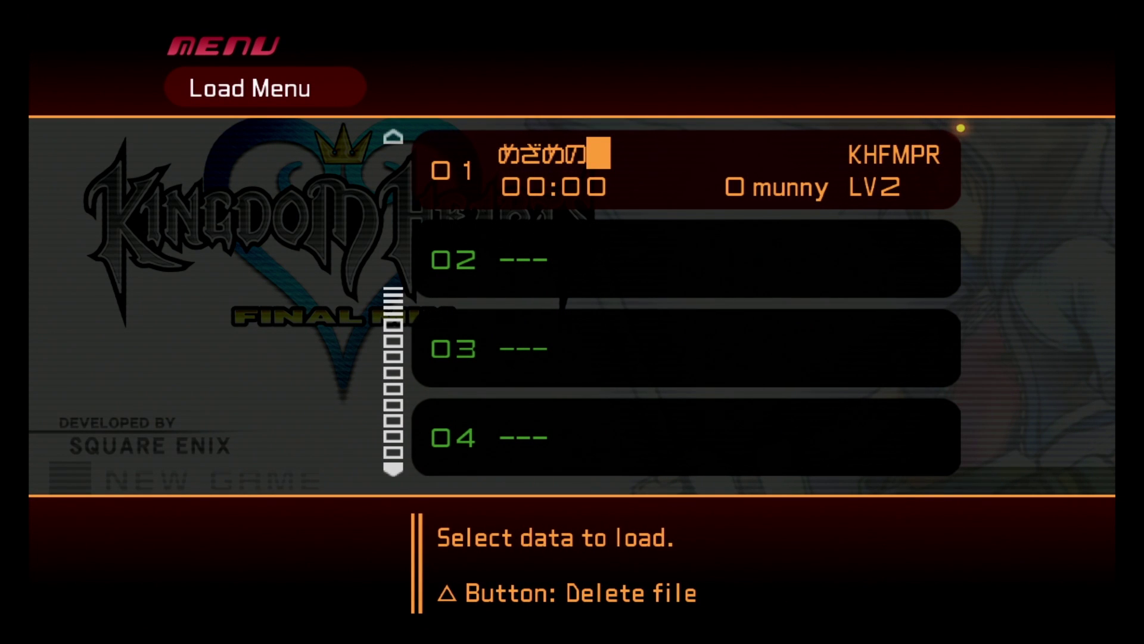
key(Escape)
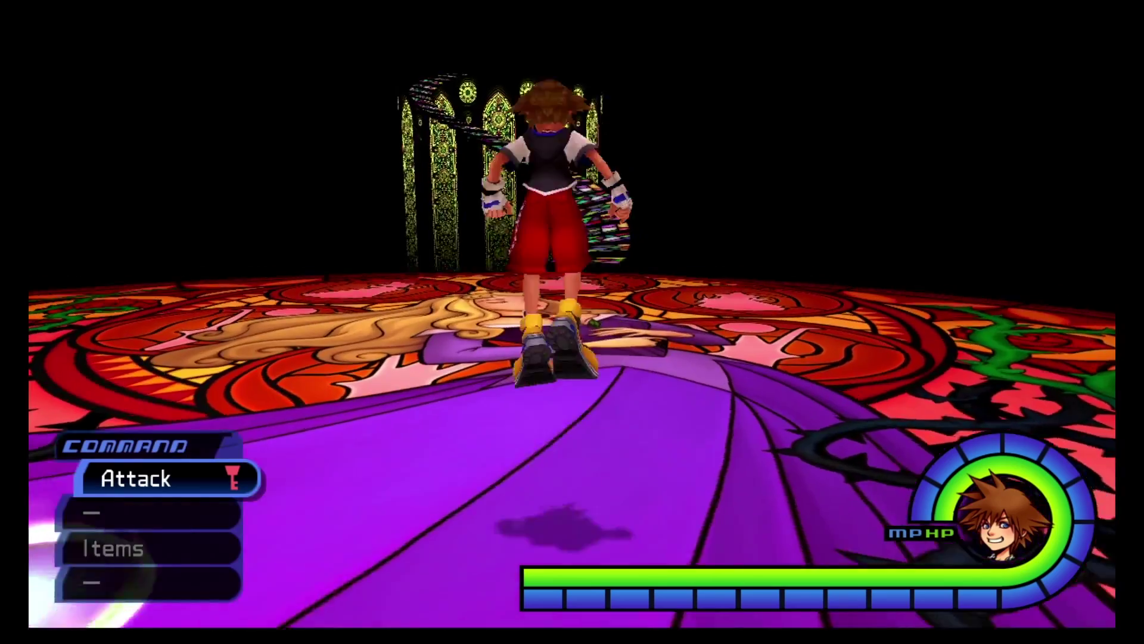
Try out the loaded save by moving Sora across the platform, jumping and attacking with the sword
key(Return)
key(s)
key(space)
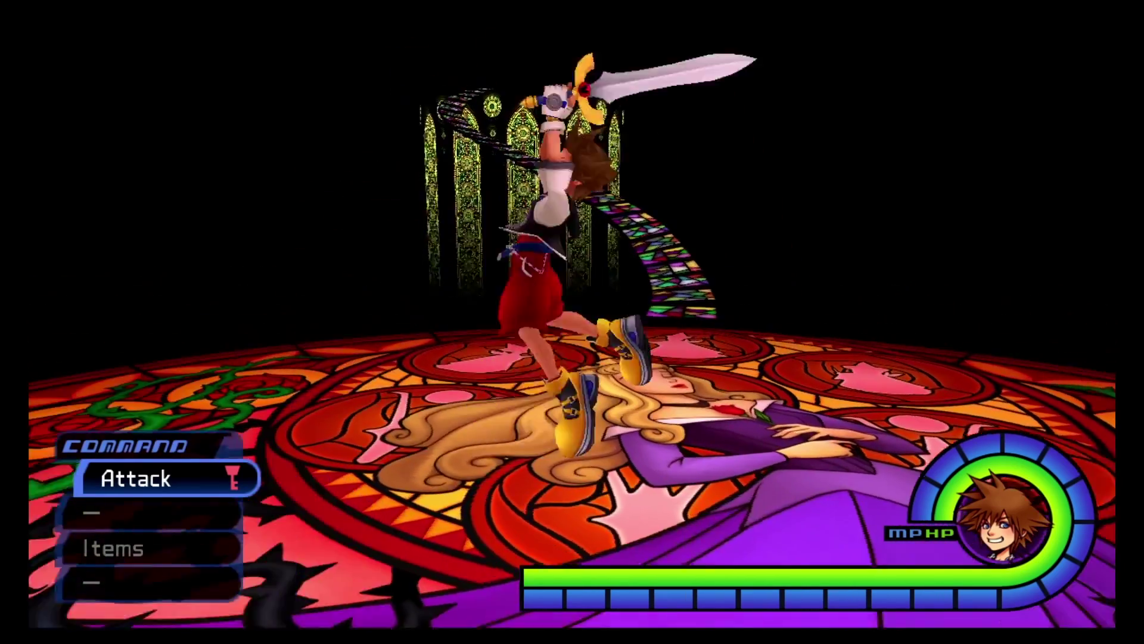
Check Sora's level, HP, MP and munny in the game menu, and view Sora's equipped items
key(Escape)
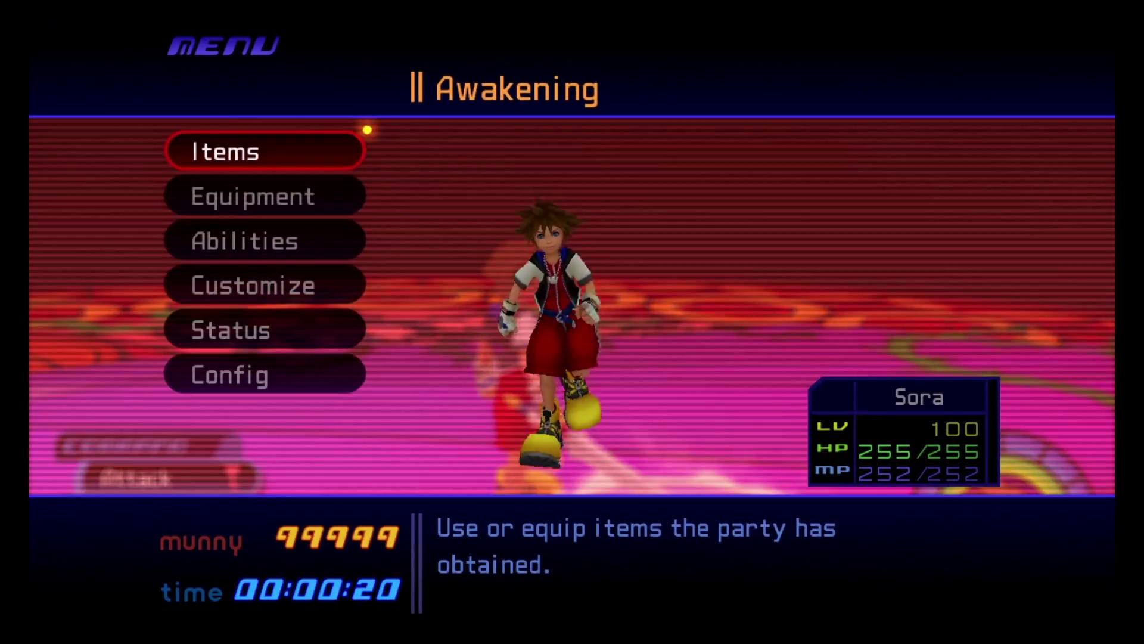
key(Down)
key(Up)
key(Return)
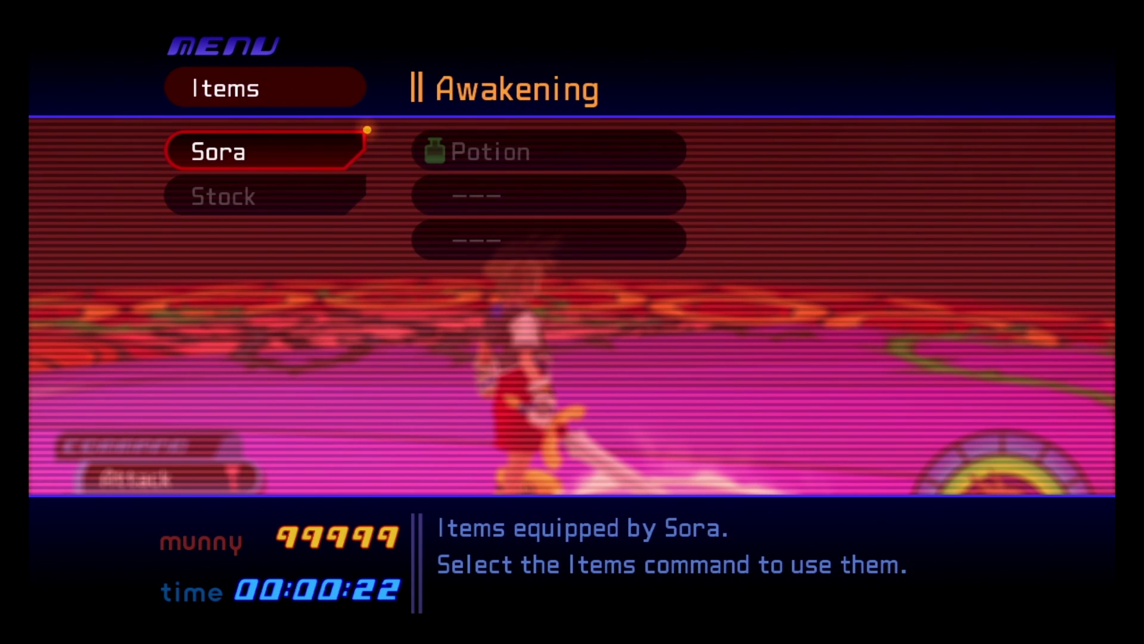
key(Return)
key(Escape)
key(Escape)
View Sora's equipment and the abilities list, and return to the game
key(Down)
key(Return)
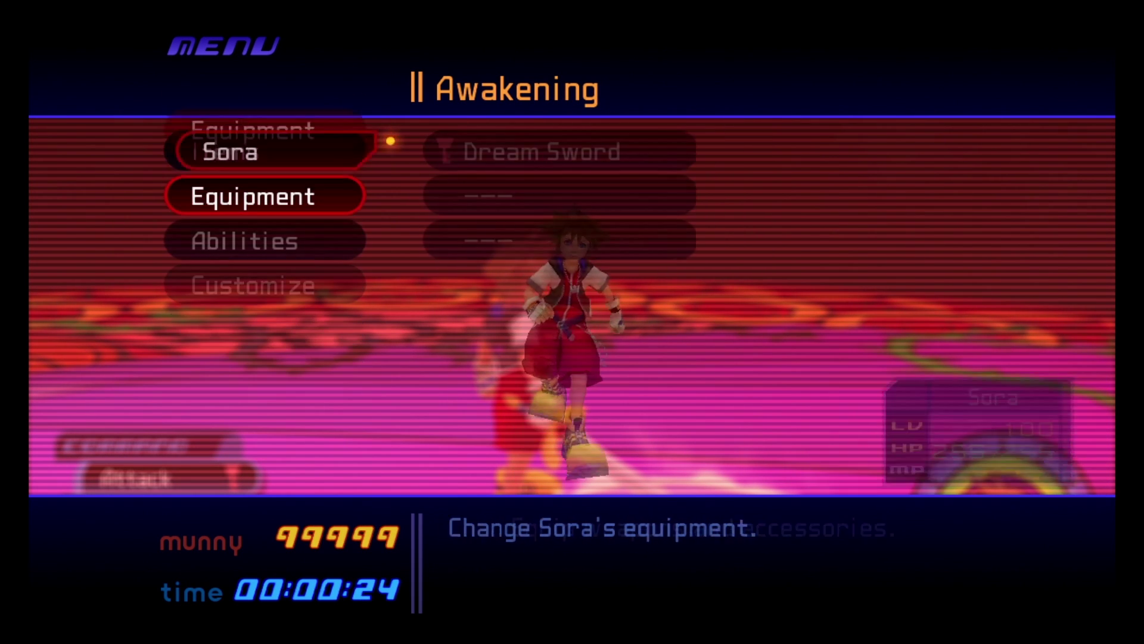
key(Escape)
key(Down)
key(Return)
key(Down)
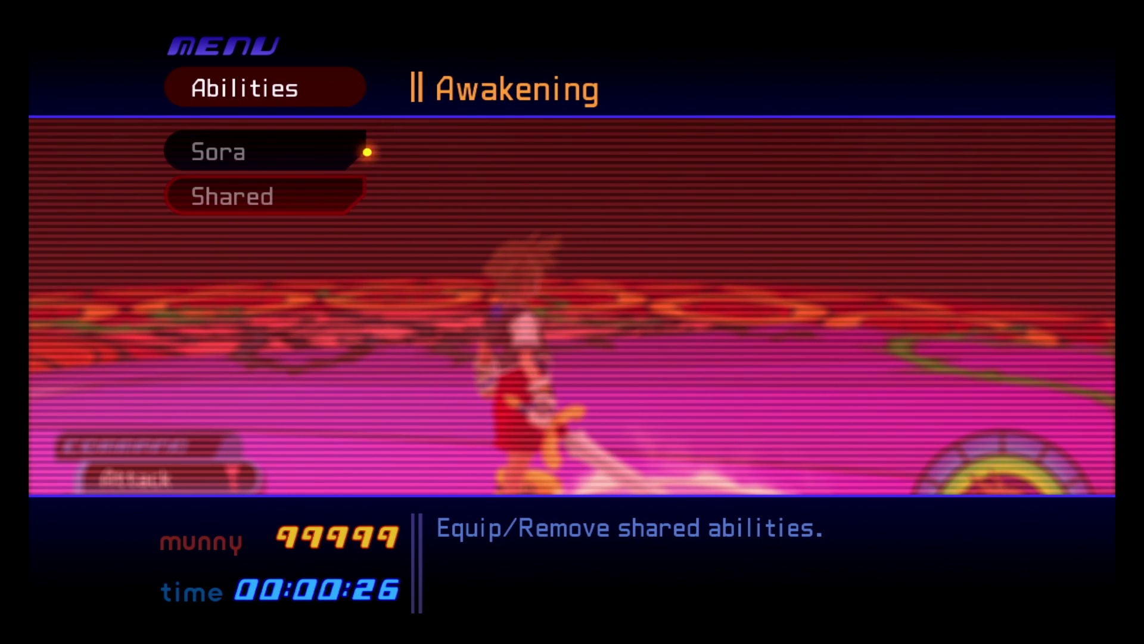
key(Up)
key(Escape)
key(Escape)
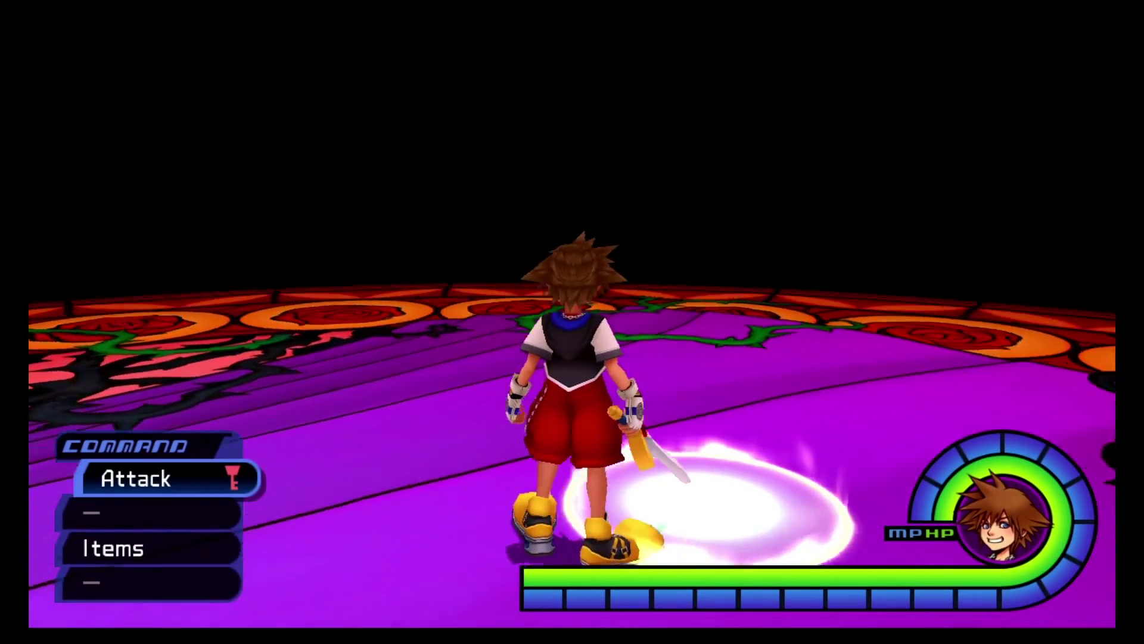
key(d)
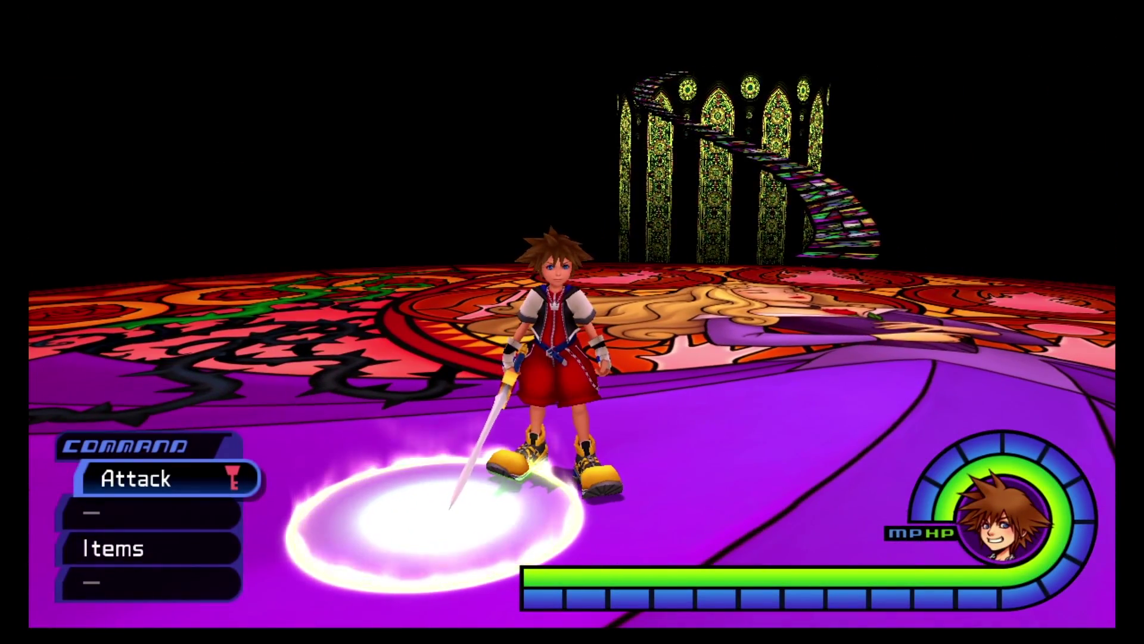